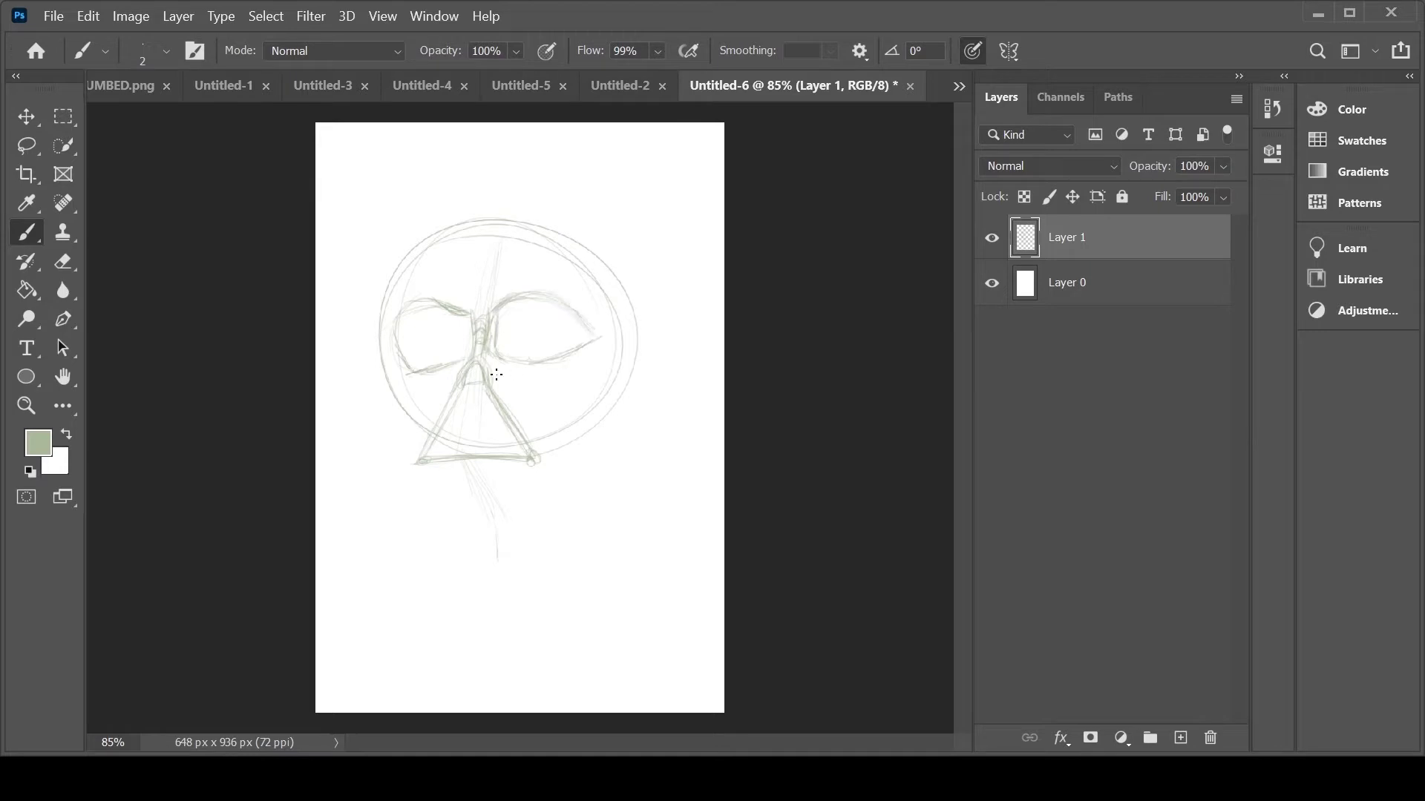
Sketch the cheek panels of the Darth Vader mask and the slanted lines beneath both eyes on Layer 1
drag(569, 368, 560, 428)
drag(598, 342, 575, 366)
mouse_move(538, 459)
mouse_down()
mouse_move(616, 427)
mouse_move(598, 400)
mouse_up()
drag(416, 401, 456, 373)
drag(494, 383, 584, 356)
mouse_move(404, 405)
mouse_down()
mouse_move(423, 464)
mouse_move(454, 367)
mouse_up()
Sketch the inverted triangular chin grille below the mouth line and the circle at the mouth's left corner
drag(420, 472, 470, 507)
drag(524, 464, 491, 525)
mouse_move(438, 470)
mouse_down()
mouse_move(484, 509)
mouse_move(506, 466)
mouse_up()
drag(514, 469, 485, 509)
drag(407, 466, 420, 461)
Sketch the neck, the curved lower edge of the mask and the collar line beneath it
mouse_move(422, 479)
mouse_down()
mouse_move(444, 511)
mouse_move(433, 504)
mouse_move(438, 583)
mouse_up()
drag(439, 560, 646, 521)
drag(646, 521, 616, 434)
drag(460, 567, 461, 620)
mouse_move(464, 621)
mouse_down()
mouse_move(510, 621)
mouse_move(627, 528)
mouse_up()
Sketch the right brow curve running into the helmet's flared right side and its lower edge
mouse_move(447, 286)
mouse_down()
mouse_move(531, 261)
mouse_move(620, 365)
mouse_move(656, 449)
mouse_up()
drag(645, 533, 705, 577)
key(e)
click(28, 232)
drag(656, 449, 712, 486)
drag(644, 271, 713, 468)
Sketch the helmet rim above the right eye, the central crest ridge and the helmet's upper-left edge
mouse_move(479, 264)
mouse_down()
mouse_move(507, 238)
mouse_move(628, 266)
mouse_up()
drag(535, 226, 643, 282)
mouse_move(486, 282)
mouse_down()
mouse_move(515, 171)
mouse_move(490, 151)
mouse_move(445, 236)
mouse_move(493, 126)
mouse_up()
key(e)
click(27, 232)
drag(482, 277, 506, 153)
drag(426, 227, 385, 270)
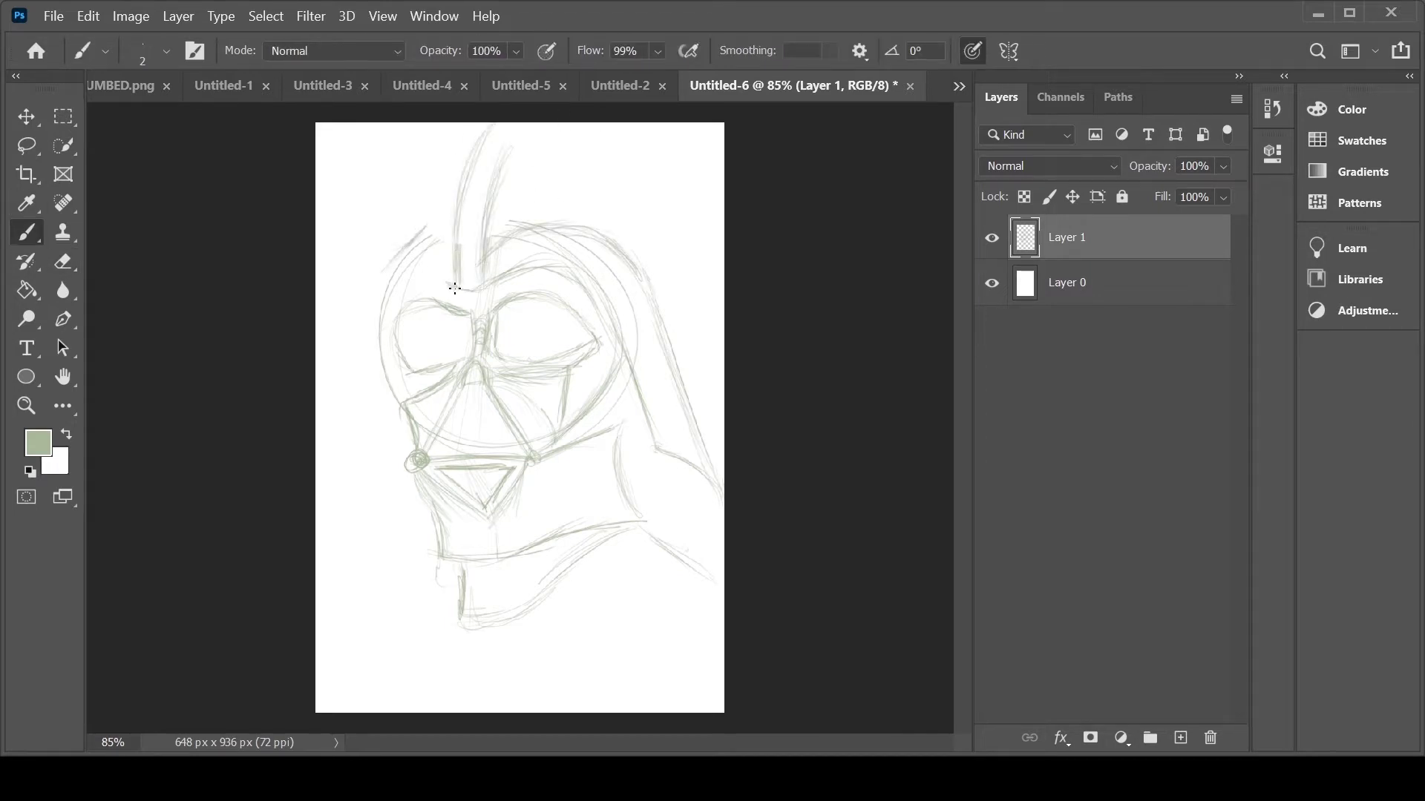
Darken the outlines of both eyes and the lines directly beneath them
drag(416, 373, 418, 393)
mouse_move(448, 377)
mouse_down()
mouse_move(406, 401)
mouse_move(407, 445)
mouse_up()
drag(433, 303, 409, 366)
drag(540, 295, 600, 340)
mouse_move(497, 313)
mouse_down()
mouse_move(498, 348)
mouse_move(408, 372)
mouse_up()
drag(415, 372, 416, 393)
drag(490, 361, 577, 363)
Reinforce the right cheek panel and add the vertical slats between the nose and mouth
mouse_move(492, 371)
mouse_down()
mouse_move(572, 379)
mouse_move(559, 435)
mouse_up()
mouse_move(618, 384)
mouse_down()
mouse_move(552, 445)
mouse_move(586, 413)
mouse_up()
drag(616, 425, 569, 444)
mouse_move(457, 397)
mouse_down()
mouse_move(490, 397)
mouse_move(456, 399)
mouse_up()
mouse_move(457, 400)
mouse_down()
mouse_move(488, 401)
mouse_move(463, 453)
mouse_up()
drag(496, 410, 505, 451)
Redraw the upper-left contour of the left eye with a darker stroke
key(e)
ctrl+click(429, 308)
key(ctrl+z)
key(b)
drag(462, 308, 409, 365)
Sketch the helmet's long left side and the shoulder contours below it
mouse_move(445, 305)
mouse_down()
mouse_move(429, 363)
mouse_move(468, 322)
mouse_move(407, 337)
mouse_move(426, 302)
mouse_move(465, 293)
mouse_move(426, 291)
mouse_move(512, 222)
mouse_move(365, 412)
mouse_move(359, 484)
mouse_up()
drag(354, 429, 337, 593)
mouse_move(343, 486)
mouse_down()
mouse_move(436, 578)
mouse_move(380, 630)
mouse_up()
drag(429, 644, 428, 681)
drag(391, 599, 340, 684)
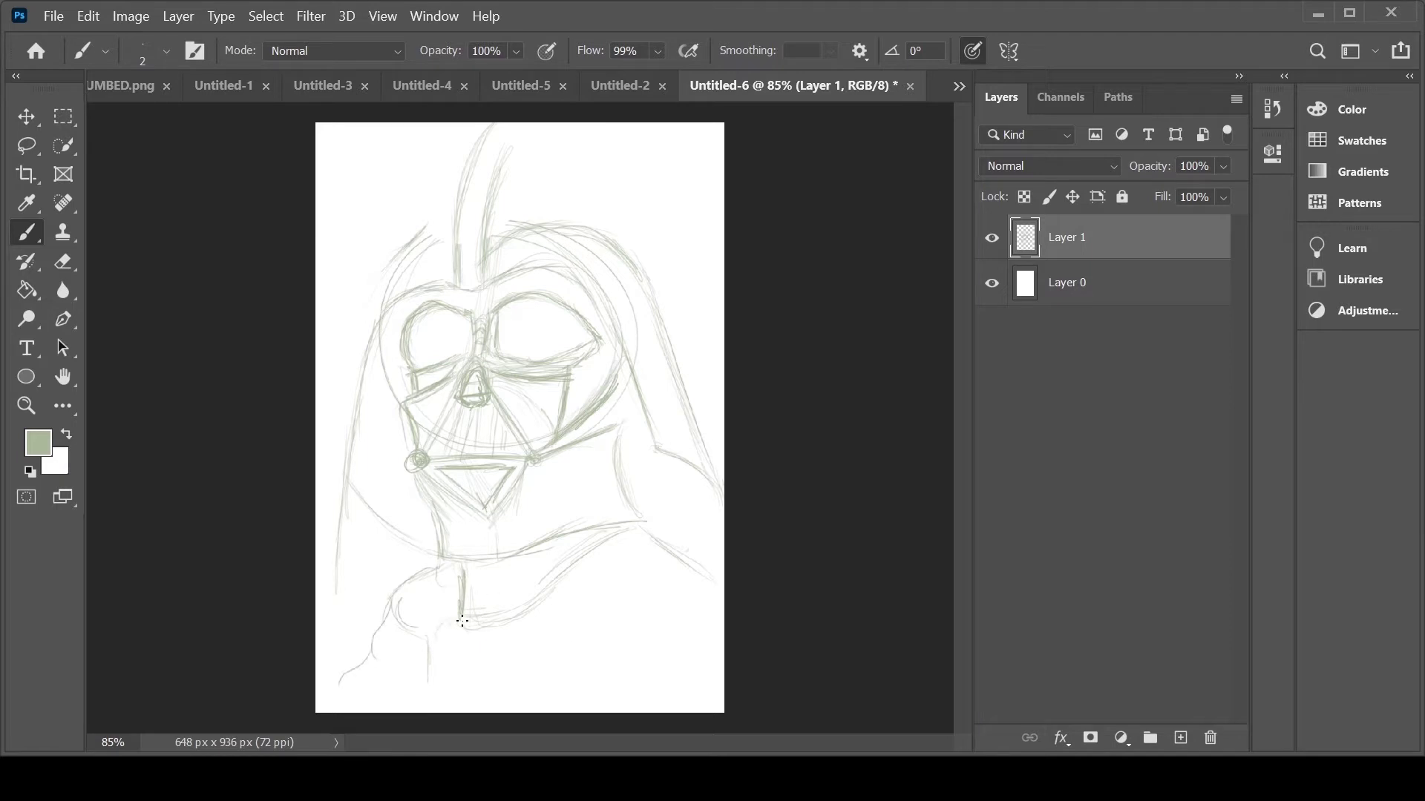
Sketch the collar folds and the chain-like trim below the neck
drag(445, 638, 533, 634)
mouse_move(549, 609)
mouse_down()
mouse_move(651, 541)
mouse_move(595, 571)
mouse_up()
drag(591, 553, 531, 637)
drag(516, 622, 460, 654)
drag(457, 586, 401, 617)
Strengthen the helmet's lower-right flare, its left side and lower-left rim with additional sketch strokes
drag(721, 503, 701, 558)
drag(438, 562, 373, 506)
drag(434, 251, 375, 317)
drag(634, 420, 622, 519)
drag(444, 566, 358, 489)
drag(361, 380, 400, 296)
drag(350, 479, 371, 363)
drag(397, 267, 444, 236)
drag(405, 256, 426, 197)
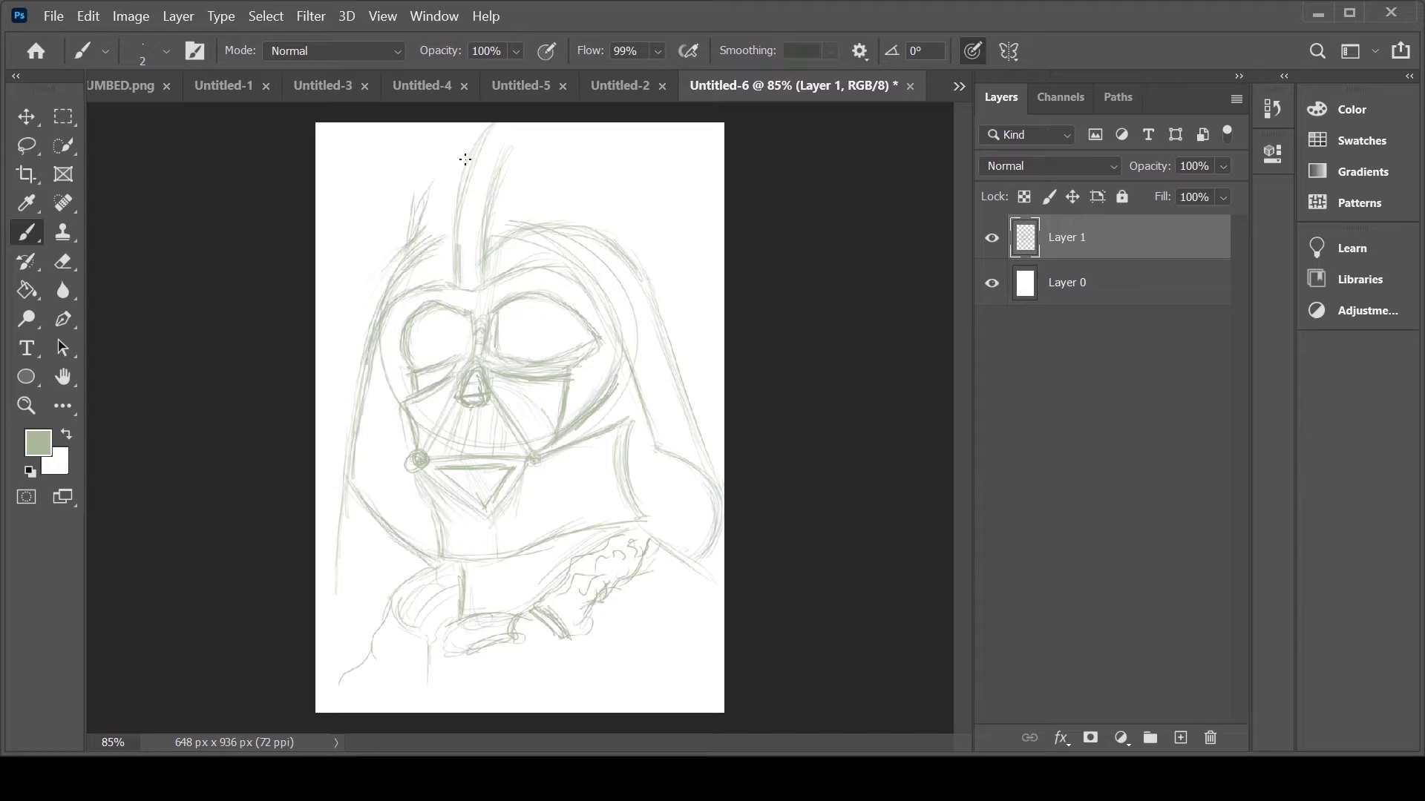
Sketch the domed top of the helmet and darken the crest ridge and both outer sides
drag(654, 309, 639, 200)
drag(651, 239, 570, 133)
drag(459, 230, 417, 145)
drag(428, 175, 515, 133)
drag(412, 224, 584, 134)
mouse_move(586, 138)
mouse_down()
mouse_move(650, 190)
mouse_move(714, 466)
mouse_up()
mouse_move(454, 286)
mouse_down()
mouse_move(489, 281)
mouse_move(474, 148)
mouse_up()
drag(512, 135, 488, 282)
mouse_move(362, 443)
mouse_down()
mouse_move(349, 486)
mouse_move(392, 305)
mouse_up()
Darken the left cheek and helmet flare, erase the stray line at lower left, and sketch the lower helmet rim
drag(396, 405, 428, 390)
drag(405, 409, 416, 454)
mouse_move(495, 309)
mouse_down()
mouse_move(590, 328)
mouse_move(401, 336)
mouse_up()
drag(644, 532, 681, 560)
drag(720, 472, 702, 571)
key(e)
drag(338, 512, 335, 594)
key(b)
drag(445, 587, 690, 570)
drag(720, 493, 716, 534)
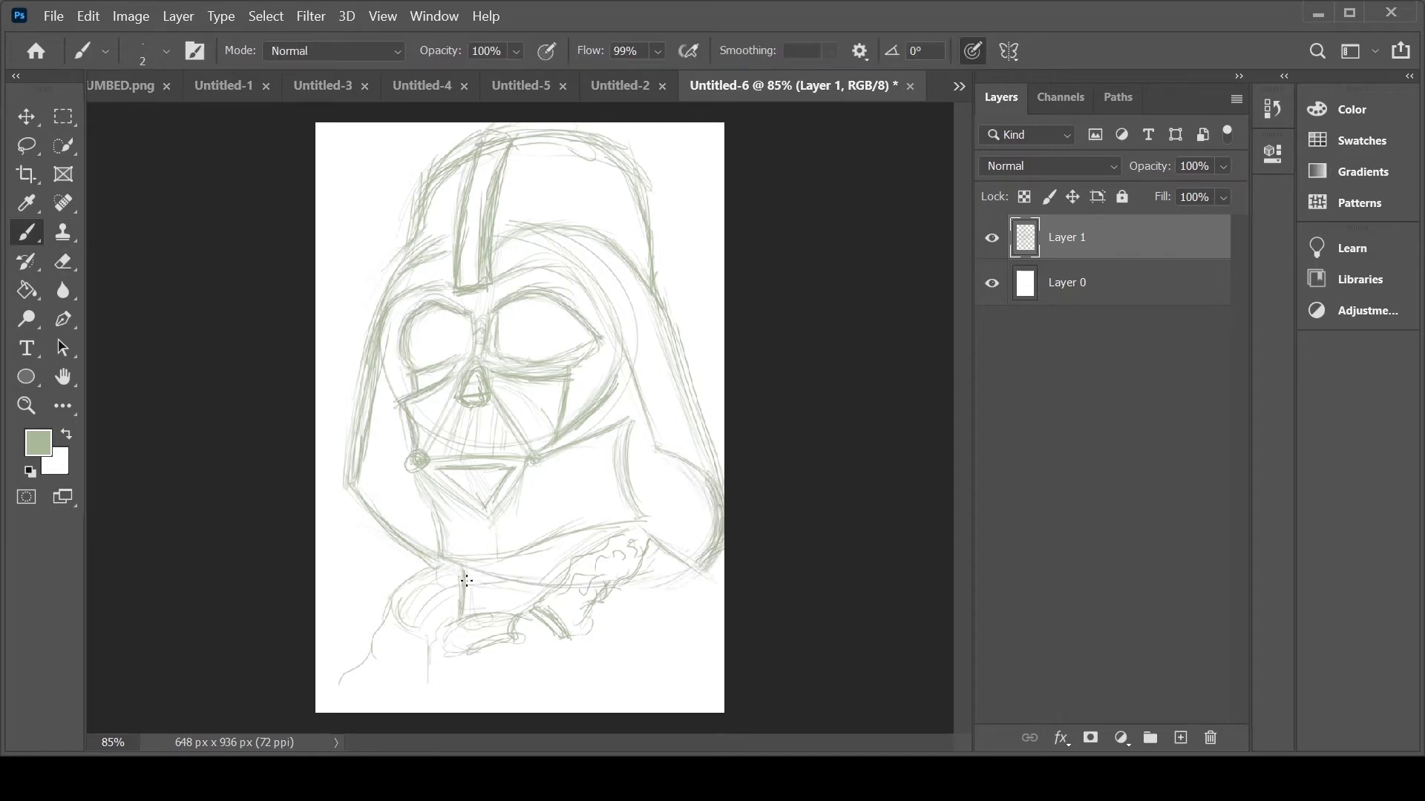
drag(456, 608, 594, 534)
Create a new layer for inking and set the brush to black at size 3
key(ctrl+shift+alt+n)
key(d)
key(bracketright)
mouse_move(346, 477)
mouse_down()
mouse_move(369, 340)
mouse_move(443, 239)
mouse_move(398, 290)
mouse_up()
mouse_move(443, 558)
mouse_down()
mouse_move(349, 484)
mouse_move(393, 533)
mouse_move(448, 558)
mouse_up()
key(ctrl+z)
drag(386, 312, 445, 280)
drag(478, 152, 456, 288)
key(ctrl+z)
drag(481, 146, 479, 287)
mouse_move(512, 136)
mouse_down()
mouse_move(483, 277)
mouse_move(521, 234)
mouse_move(587, 231)
mouse_up()
key(ctrl+z)
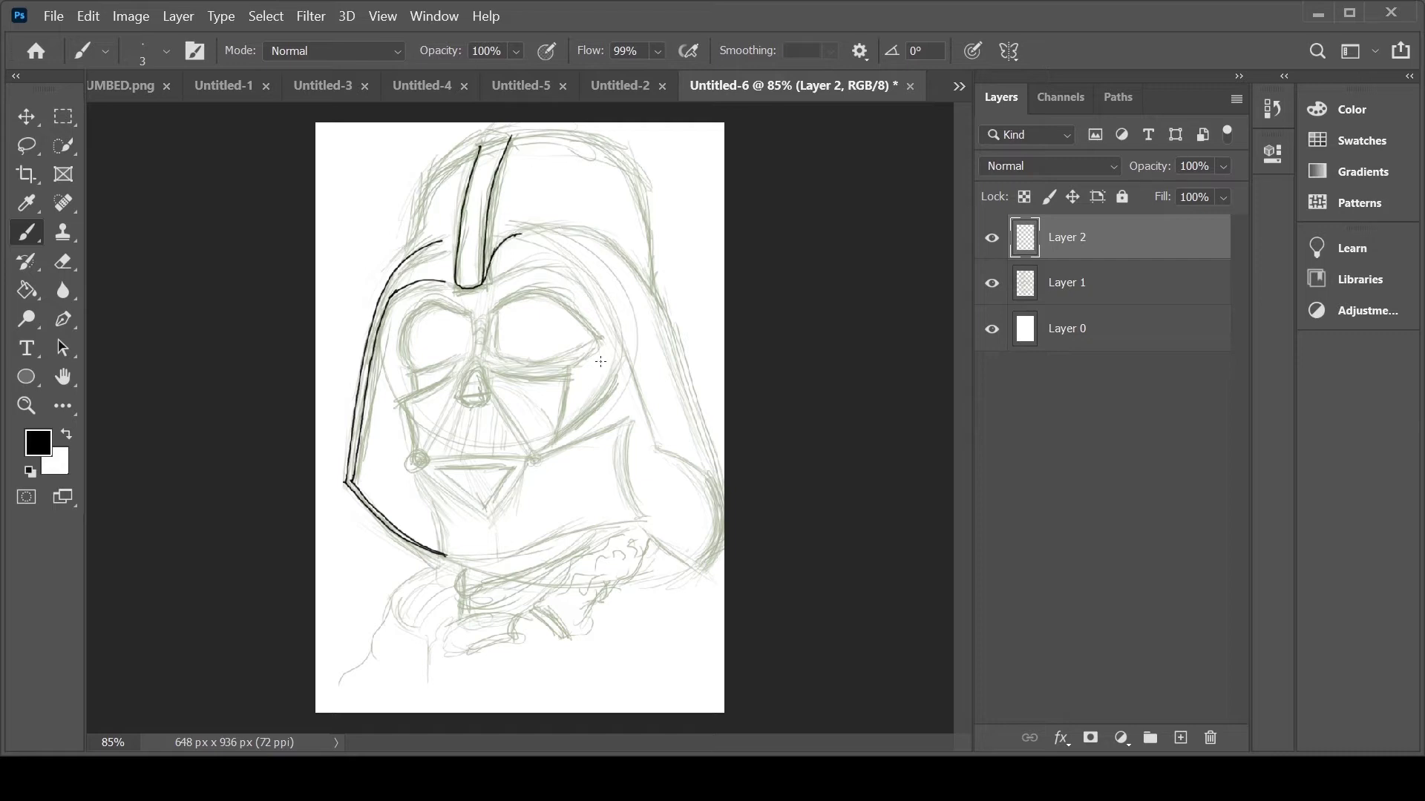
key(ctrl+z)
Turn on pen pressure for brush size and clear the trial ink lines from the helmet
click(972, 51)
click(63, 261)
drag(443, 242, 483, 136)
click(26, 232)
key(ctrl+z)
Ink the left eye's outline on Layer 2 and erase the leftover specks near the brow and lower rim
mouse_move(410, 364)
mouse_down()
mouse_move(416, 316)
mouse_move(468, 316)
mouse_up()
drag(413, 392, 460, 353)
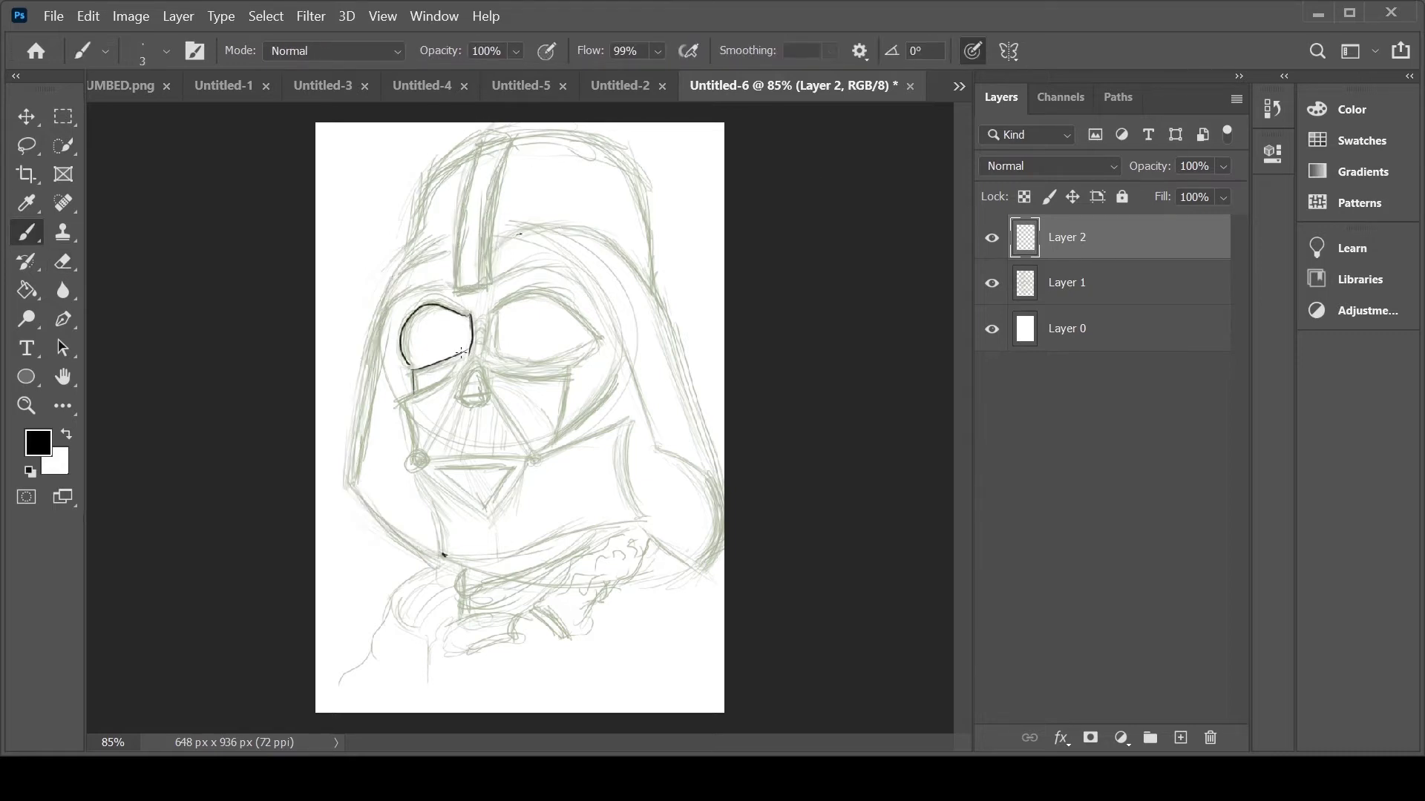
key(ctrl+z)
click(1076, 415)
click(1071, 241)
key(e)
click(444, 555)
click(520, 234)
Ink the outline of the right eye in black, following the sketch to its pointed outer corner
key(b)
drag(498, 353, 598, 340)
key(ctrl+z)
mouse_move(490, 319)
mouse_down()
mouse_move(508, 302)
mouse_move(599, 336)
mouse_up()
mouse_move(545, 301)
mouse_down()
mouse_move(494, 319)
mouse_move(594, 336)
mouse_up()
key(ctrl+z)
key(ctrl+z)
drag(497, 311, 599, 338)
Ink the central crest ridge and the outer left edge of the helmet
drag(455, 286, 485, 283)
mouse_move(454, 285)
mouse_down()
mouse_move(464, 182)
mouse_move(495, 170)
mouse_up()
drag(376, 351, 451, 288)
key(ctrl+z)
key(ctrl+z)
drag(368, 344, 426, 247)
key(ctrl+z)
drag(344, 477, 435, 244)
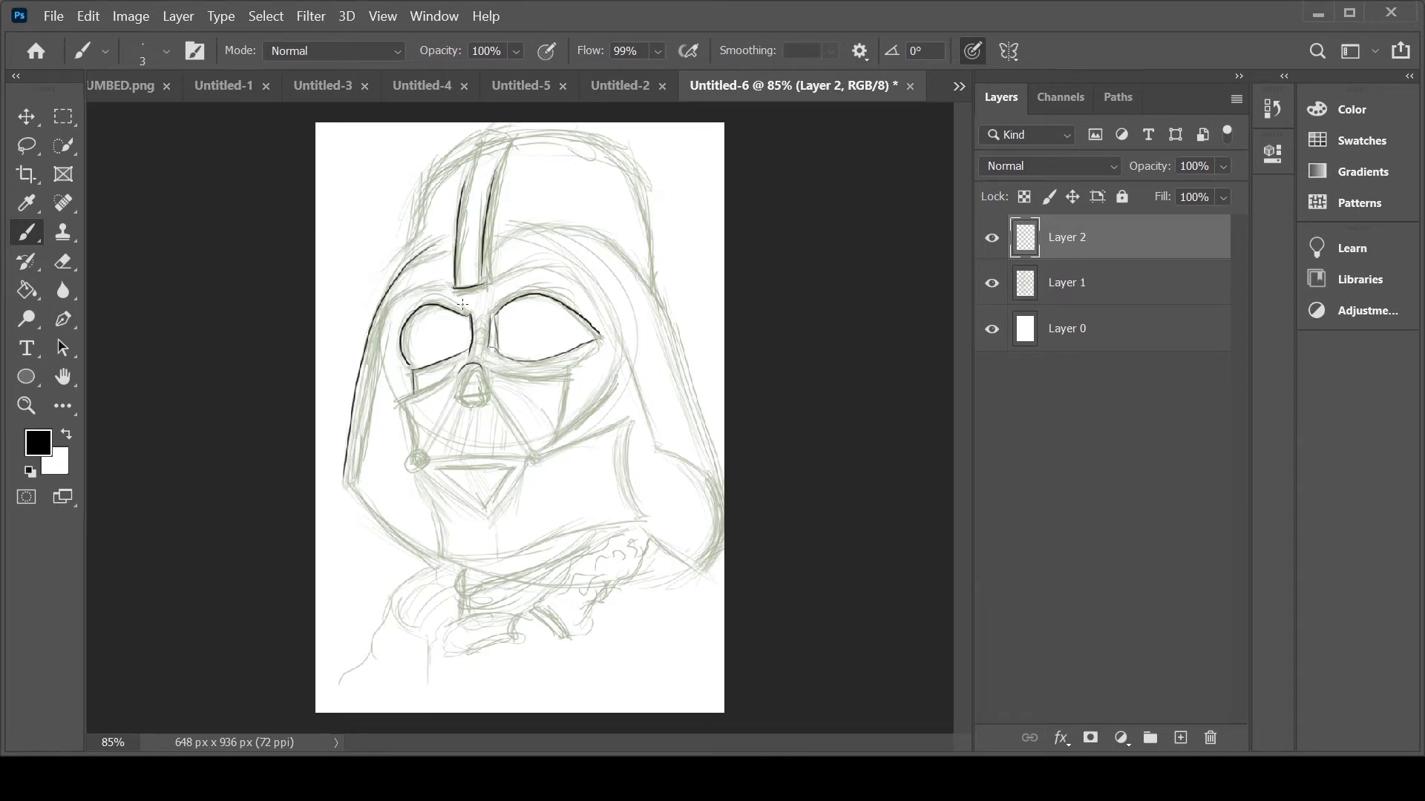
Ink the helmet's lower-left rim and its inner left edge running down from the brow
drag(345, 483, 433, 558)
drag(452, 287, 351, 478)
key(ctrl+z)
key(e)
click(167, 51)
key(b)
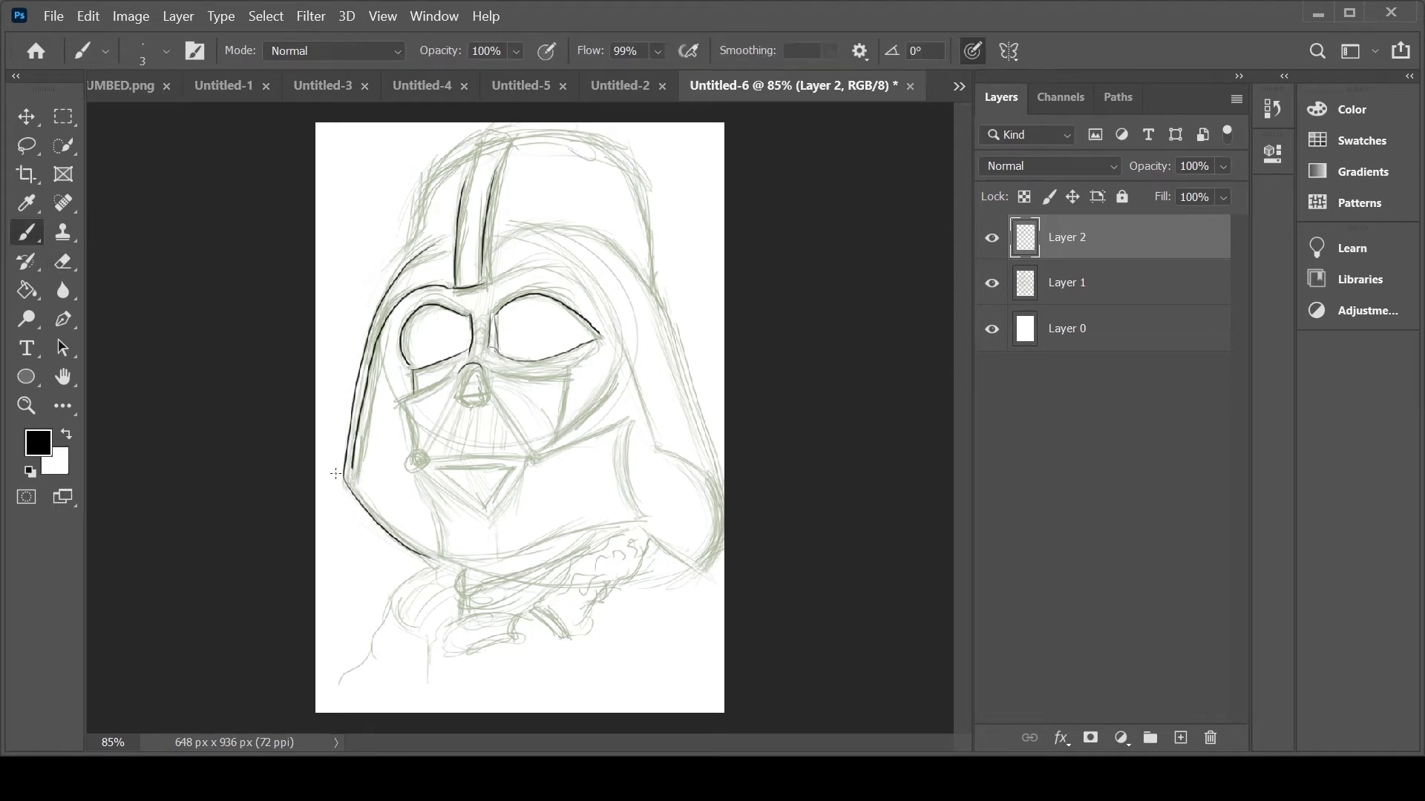
key(ctrl+z)
key(ctrl+z)
drag(351, 449, 374, 520)
Draw a long, slightly slanted straight guide line across the face just below the eyes on Layer 1
drag(362, 379, 724, 339)
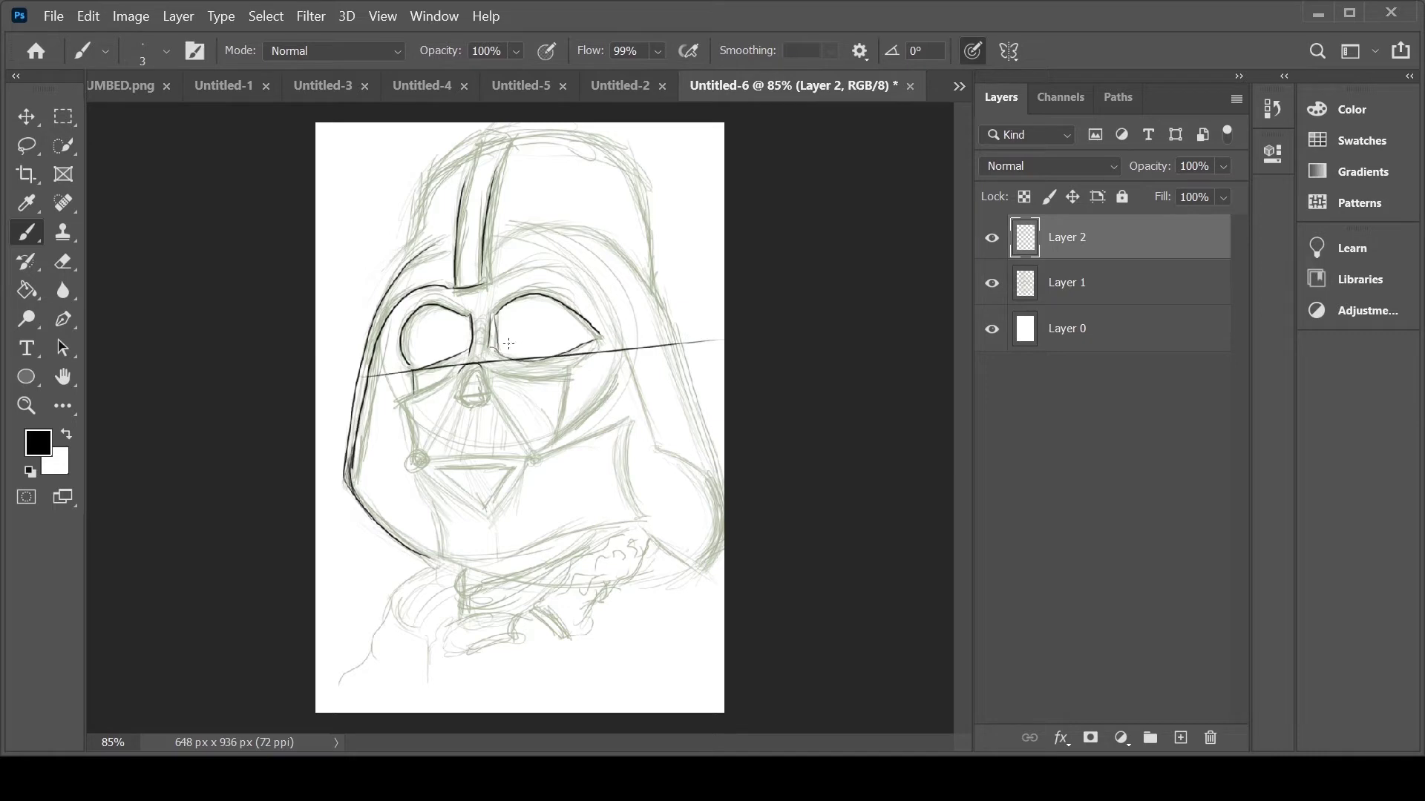
key(ctrl+z)
click(1067, 283)
drag(336, 381, 725, 347)
Clean up the right eye on Layer 2 and ink the eye's underside lines and the right cheek panel's edge
key(e)
click(1067, 237)
mouse_move(573, 310)
mouse_down()
mouse_move(597, 343)
mouse_move(543, 358)
mouse_up()
key(b)
drag(421, 369, 469, 350)
drag(564, 367, 553, 452)
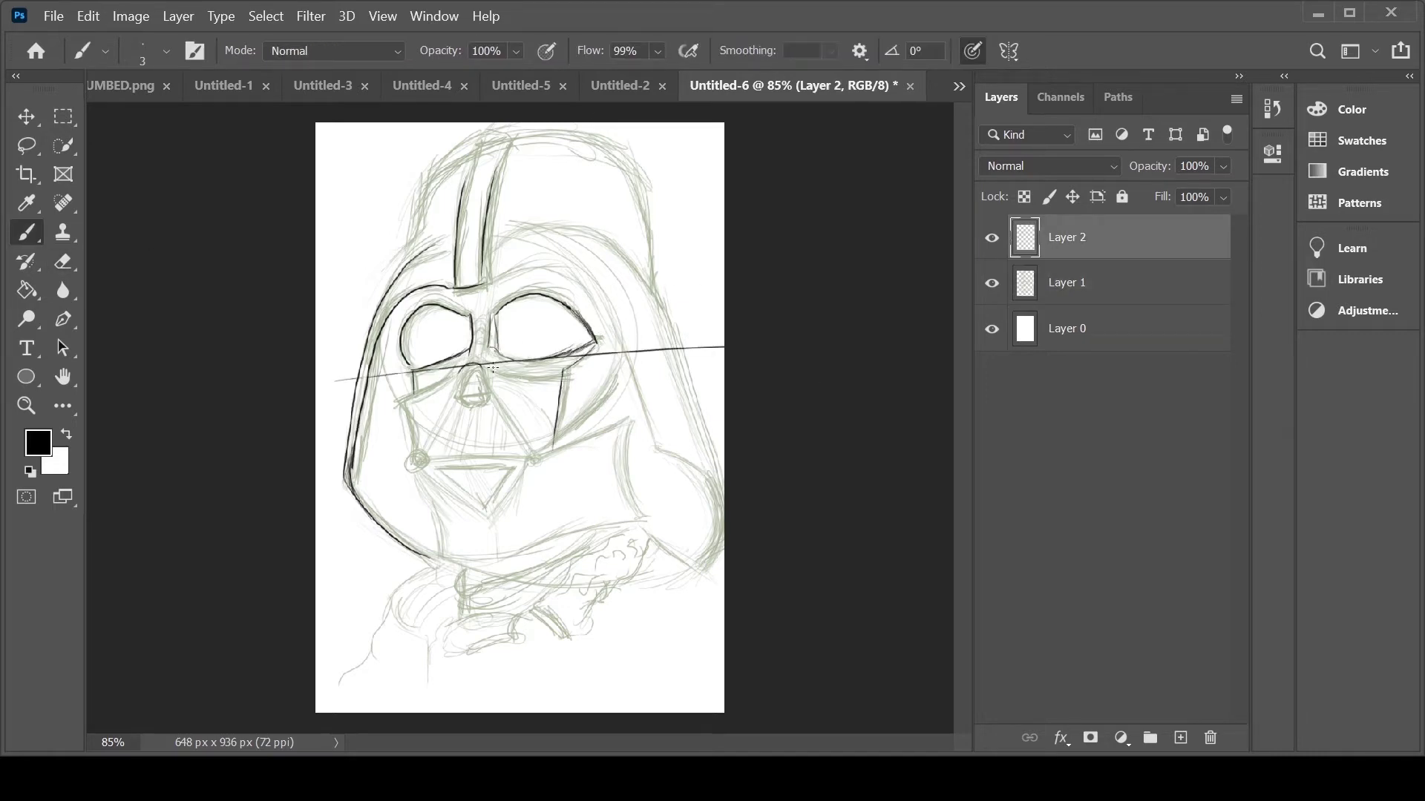
Ink the jaw line rising from the mouth's right corner and the curved edge down toward the collar
key(e)
key(b)
key(ctrl+z)
mouse_move(529, 453)
mouse_down()
mouse_move(566, 426)
mouse_move(642, 415)
mouse_move(644, 525)
mouse_up()
Ink the horizontal mouth bar between the circles at the two mouth corners
key(e)
key(b)
drag(417, 461, 529, 458)
drag(430, 454, 525, 454)
key(ctrl+z)
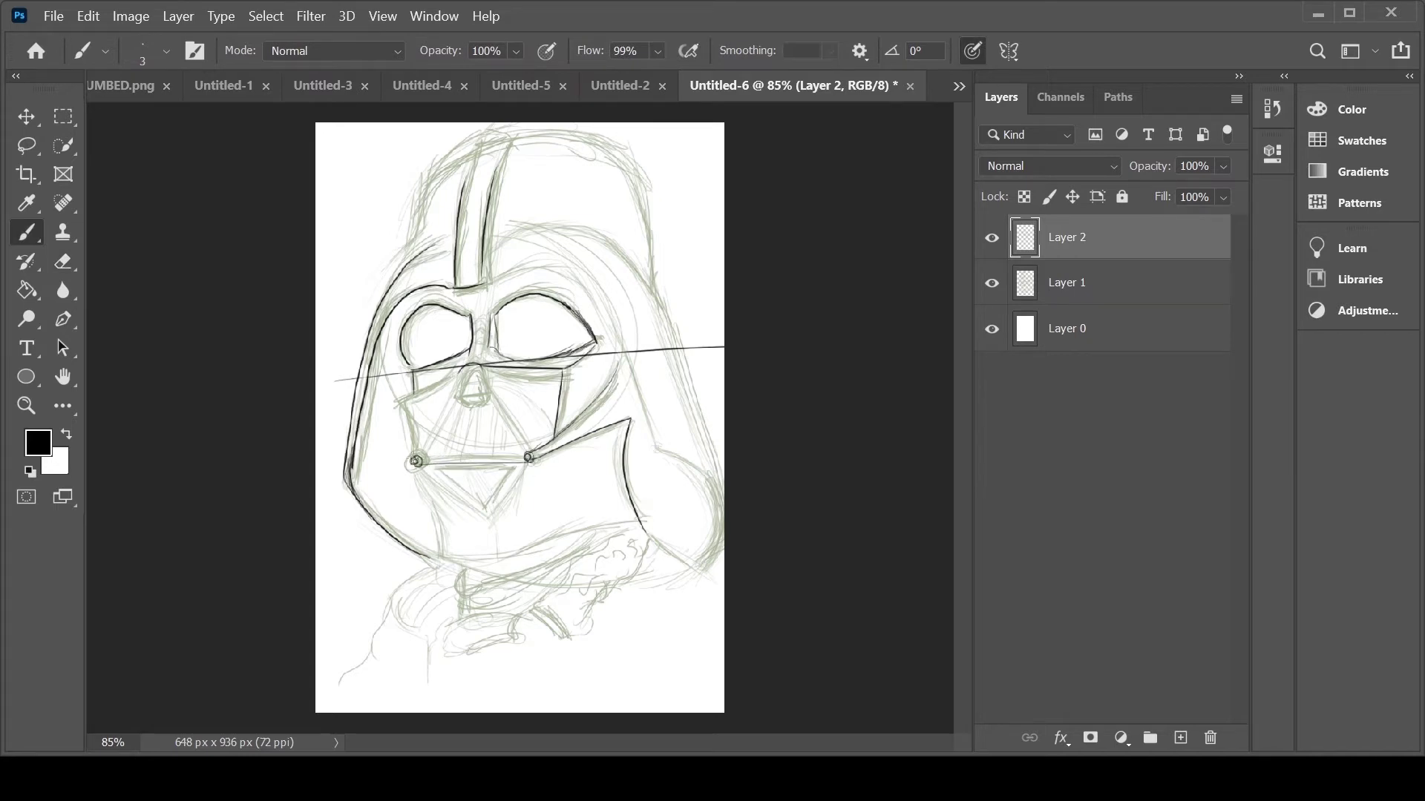
Ink the curved jaw line below the mouth's left corner and the double-edged triangular vent on the chin
drag(417, 464, 444, 555)
drag(427, 474, 485, 519)
drag(520, 469, 486, 518)
key(ctrl+z)
drag(437, 471, 483, 505)
key(space)
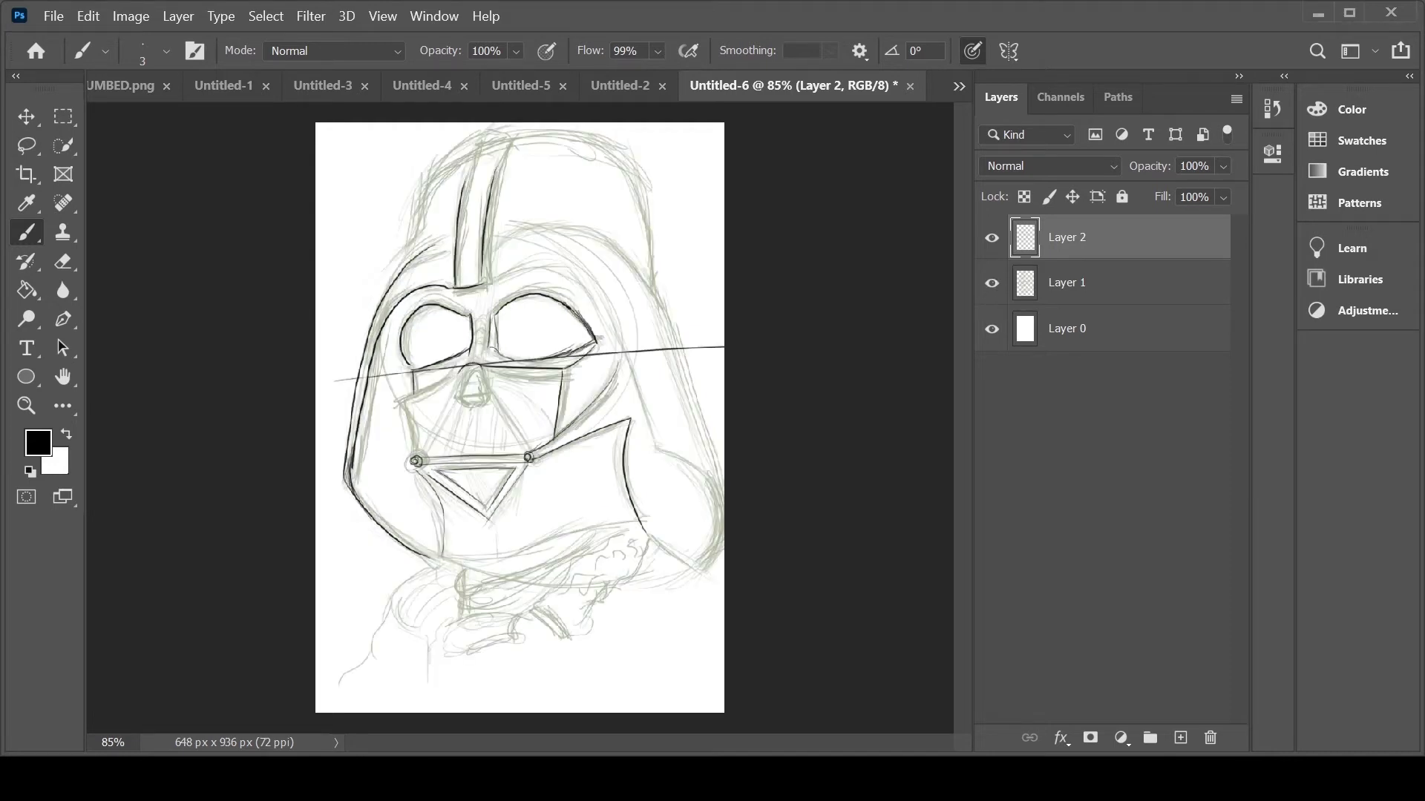
Ink the mouth bar's upper edge, the nose piece outline and the slanted struts running from it to the mouth corners
mouse_move(417, 458)
mouse_down()
mouse_move(473, 368)
mouse_move(529, 455)
mouse_up()
mouse_move(461, 373)
mouse_down()
mouse_move(455, 398)
mouse_move(483, 388)
mouse_up()
drag(425, 455, 460, 402)
mouse_move(486, 394)
mouse_down()
mouse_move(524, 451)
mouse_move(533, 411)
mouse_move(553, 437)
mouse_up()
key(ctrl+z)
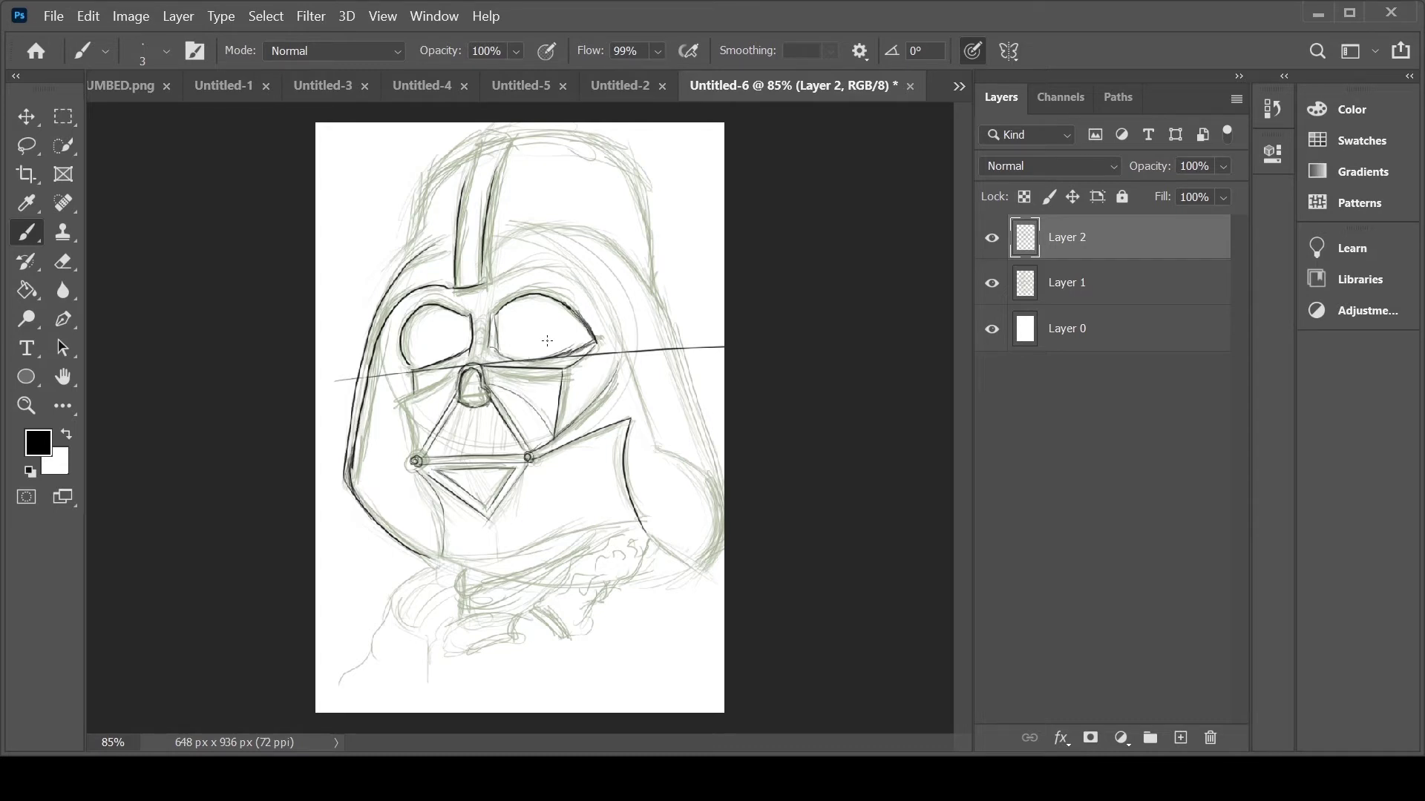
key(ctrl+z)
Ink the left cheek panel's edges and rework the curved upper edge of the right cheek panel beside the nose
drag(458, 371, 386, 406)
mouse_move(458, 374)
mouse_down()
mouse_move(378, 410)
mouse_move(418, 454)
mouse_up()
key(ctrl+z)
key(e)
drag(483, 370, 544, 368)
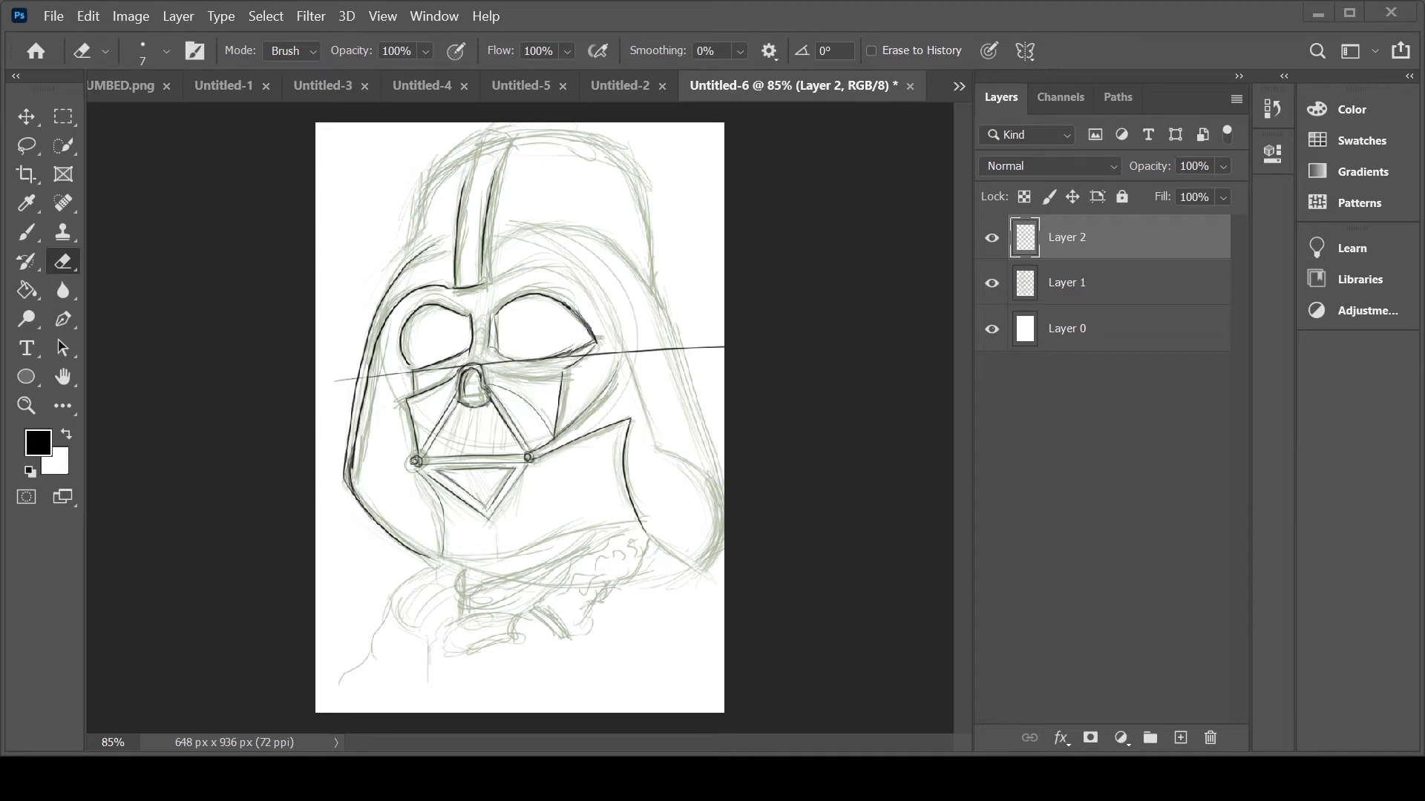
key(b)
key(e)
key(b)
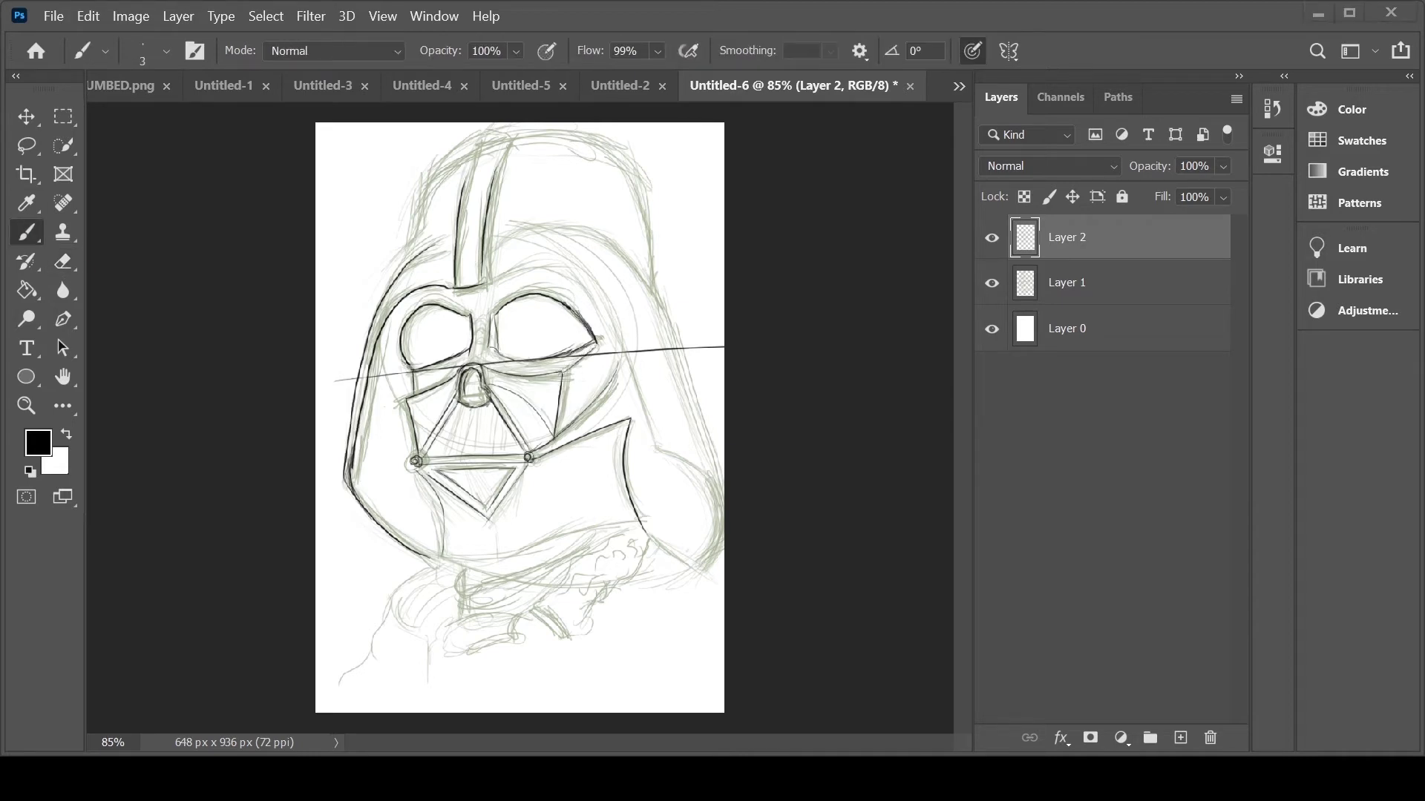
Erase the lower outline of the right eye on Layer 2
key(e)
key(e)
mouse_move(498, 334)
mouse_down()
mouse_move(515, 353)
mouse_move(579, 349)
mouse_move(540, 354)
mouse_up()
key(b)
key(ctrl+z)
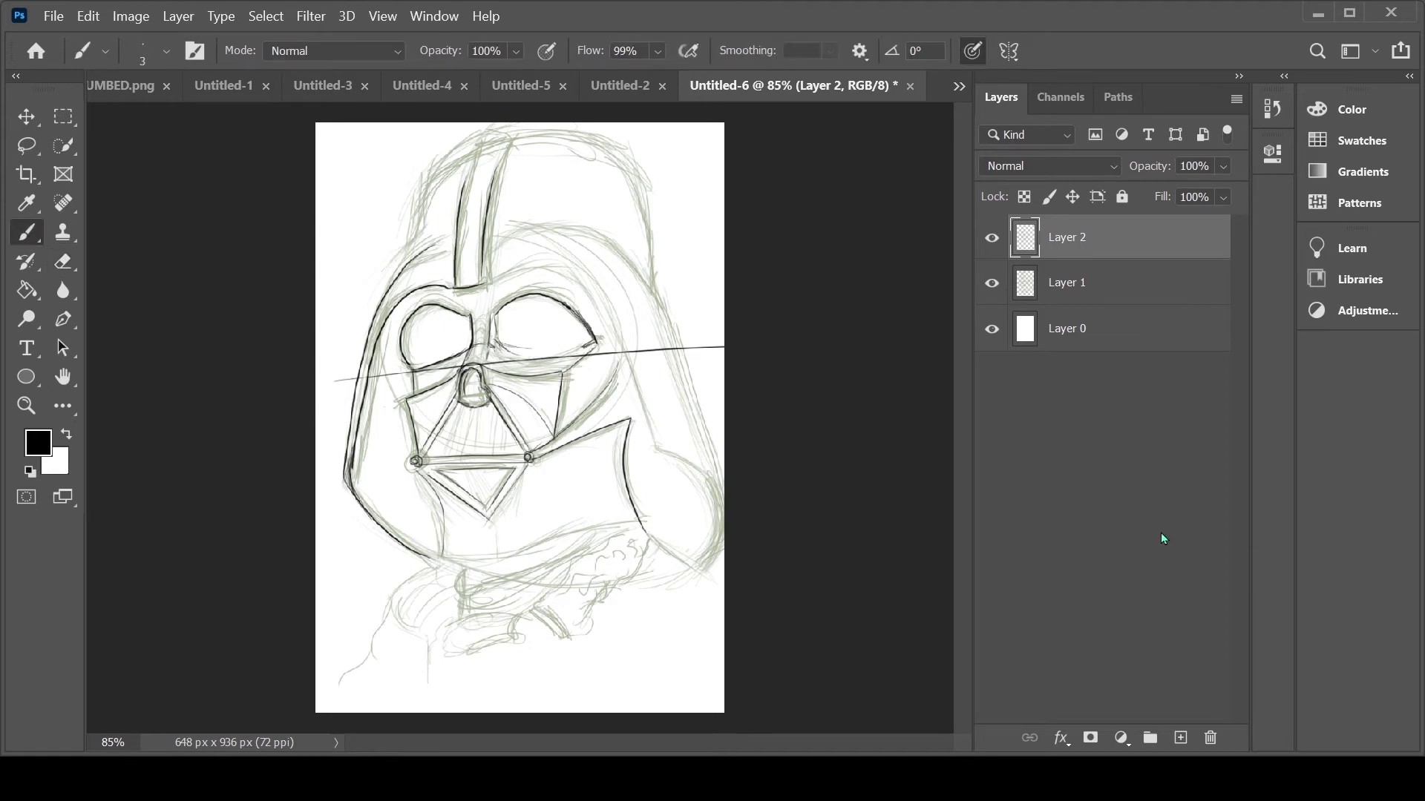
Redraw the right eye with new upper and lower curves, moving its outer corner slightly inward
drag(590, 333, 561, 346)
mouse_move(496, 343)
mouse_down()
mouse_move(550, 351)
mouse_move(530, 351)
mouse_up()
key(ctrl+z)
mouse_move(496, 311)
mouse_down()
mouse_move(579, 315)
mouse_move(555, 298)
mouse_up()
key(e)
key(b)
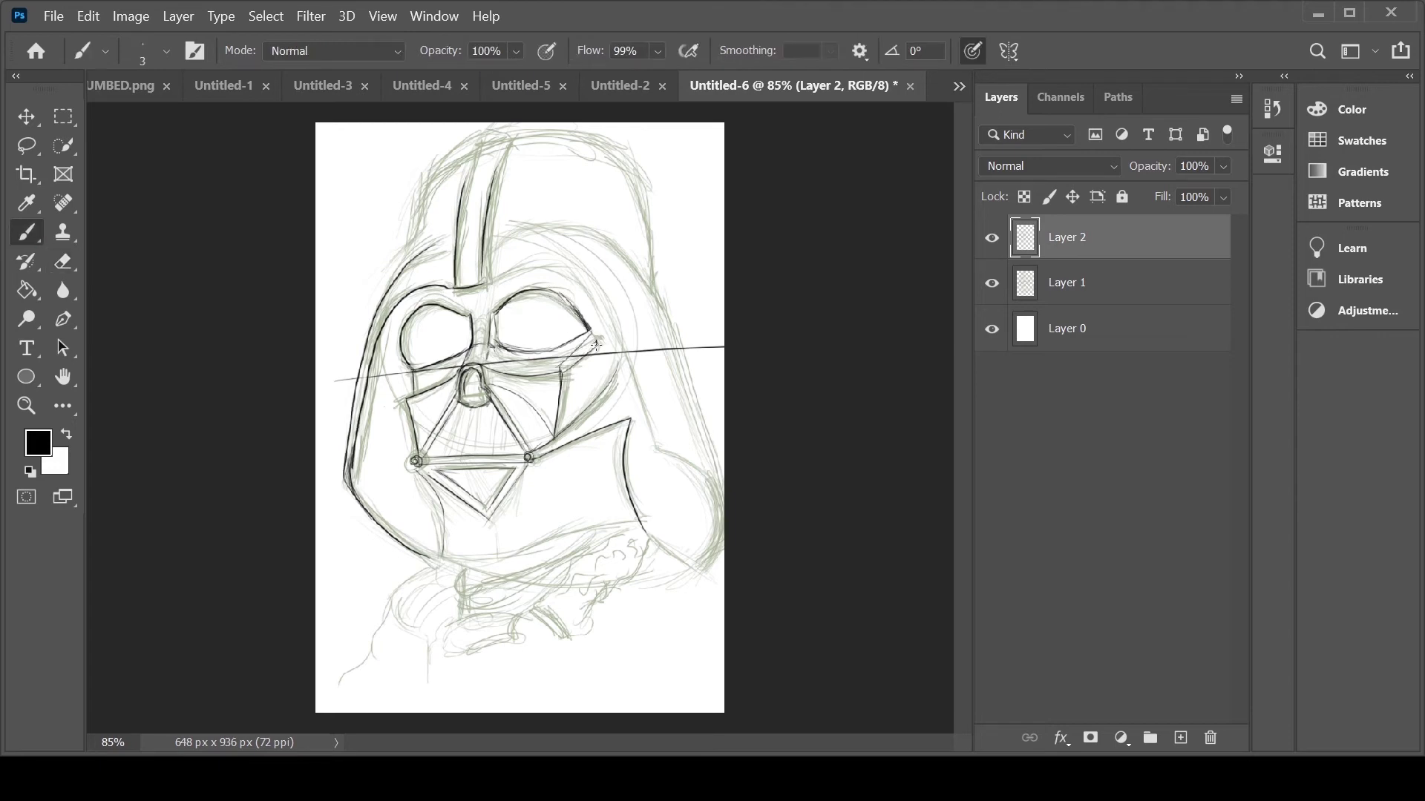
key(e)
key(b)
Ink the brow ridge down the helmet's right side, plus the flared outer edge and shoulder curve, trimming the ridge's overrun
drag(523, 258, 670, 512)
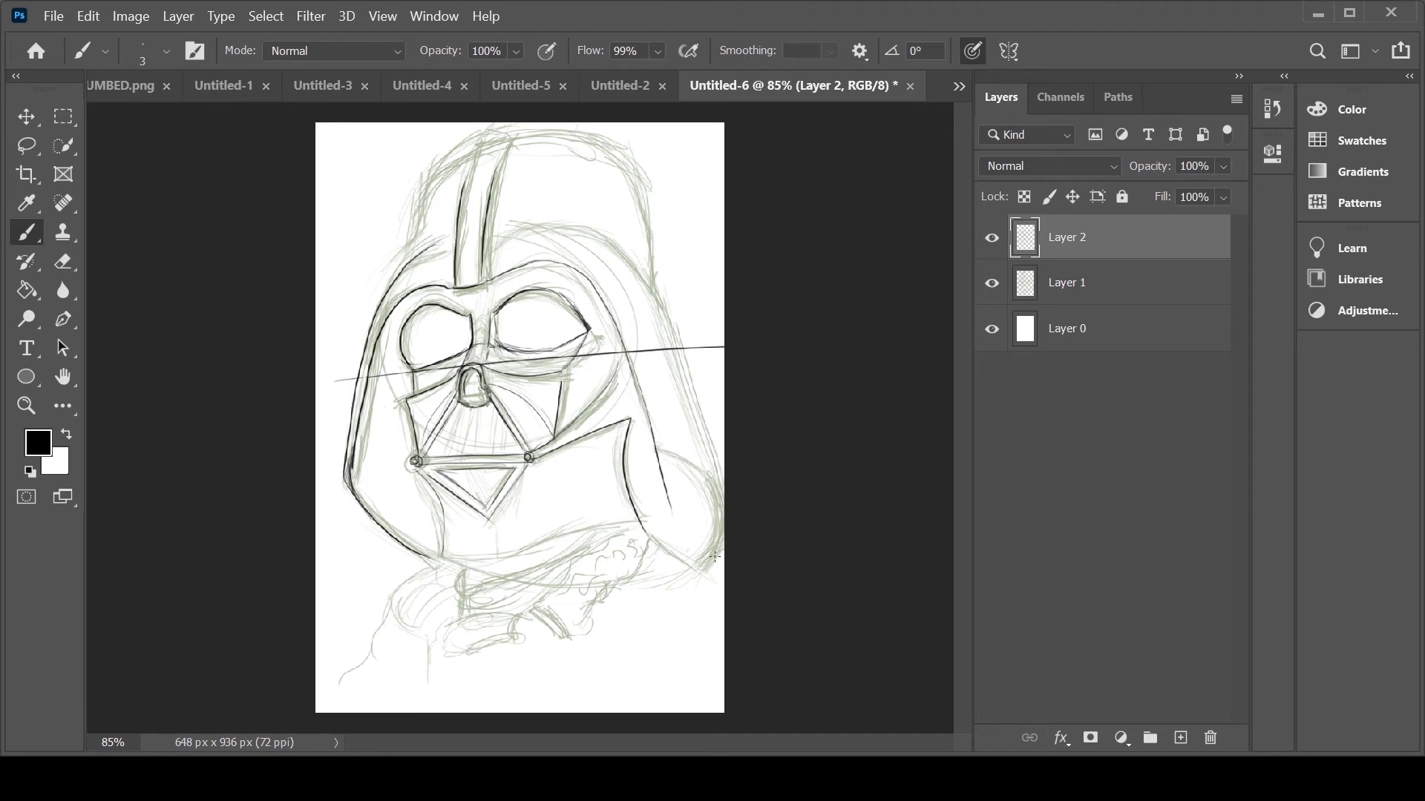
drag(636, 450, 724, 503)
drag(533, 213, 705, 568)
key(e)
drag(668, 512, 657, 453)
key(b)
Rework the curved edge at the base of the helmet's right flare with a second parallel line
mouse_move(491, 281)
mouse_down()
mouse_move(653, 494)
mouse_move(706, 503)
mouse_up()
key(ctrl+z)
key(ctrl+z)
drag(650, 455, 722, 529)
Ink a second line parallel to the brow ridge down the helmet's right side and clean up its lower end
drag(578, 290, 644, 497)
key(ctrl+z)
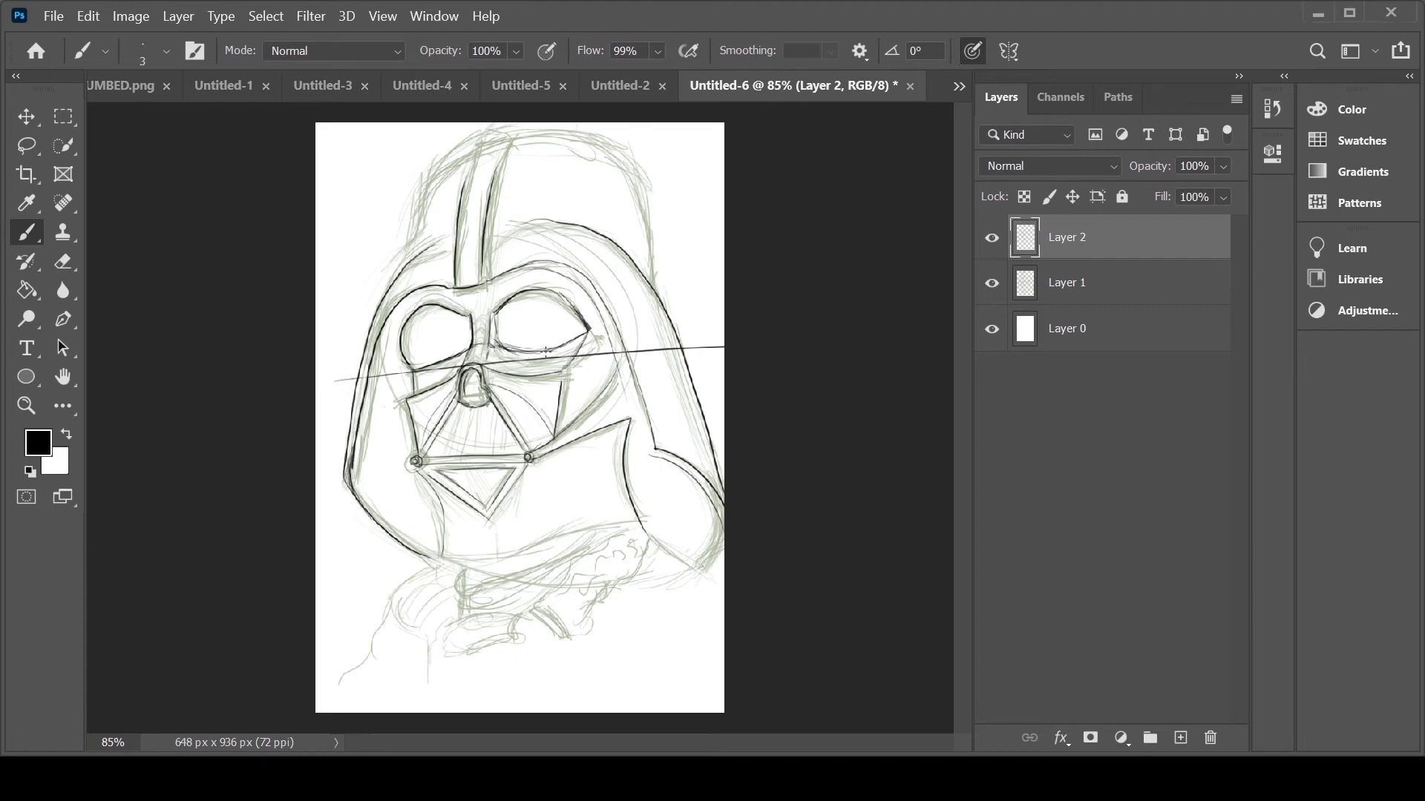
drag(566, 274, 649, 501)
key(e)
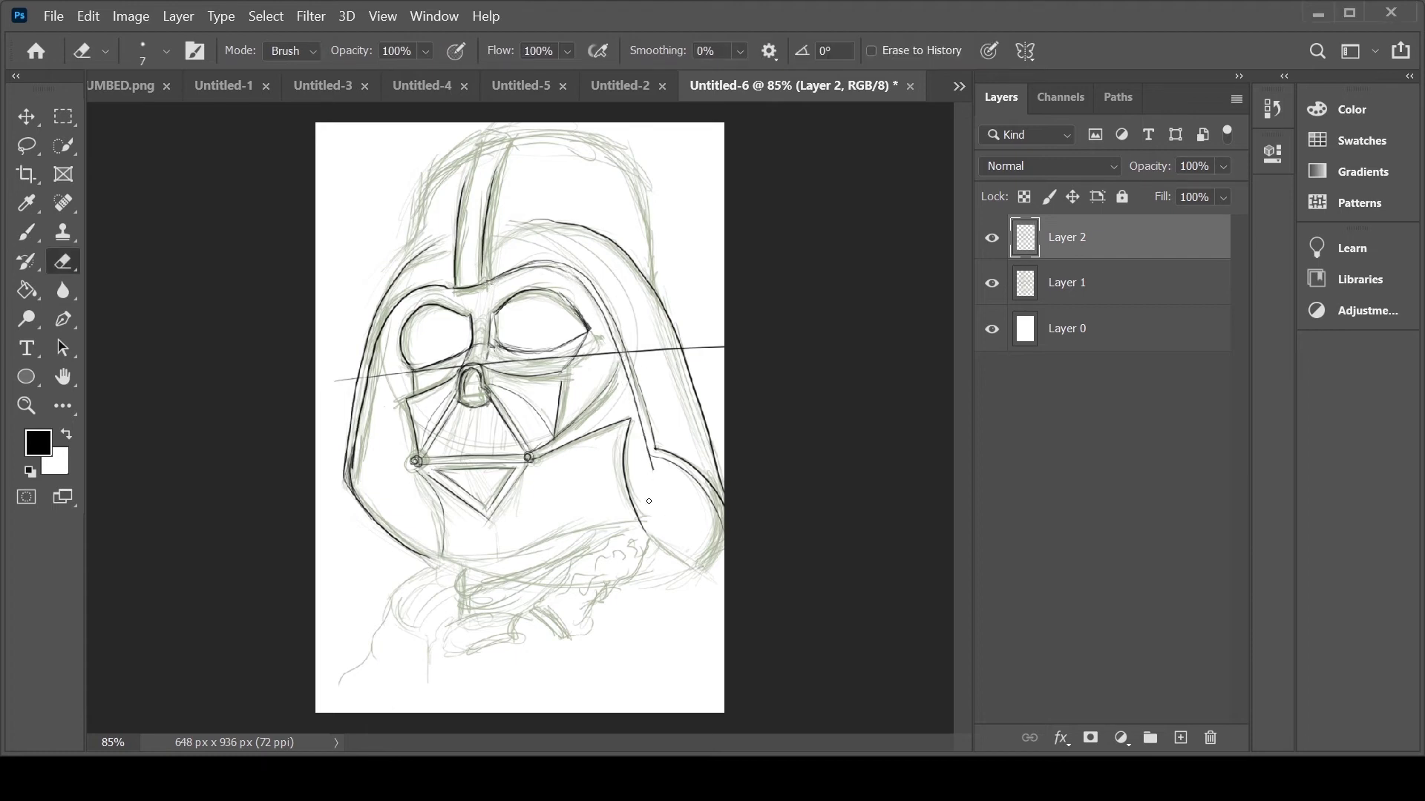
key(b)
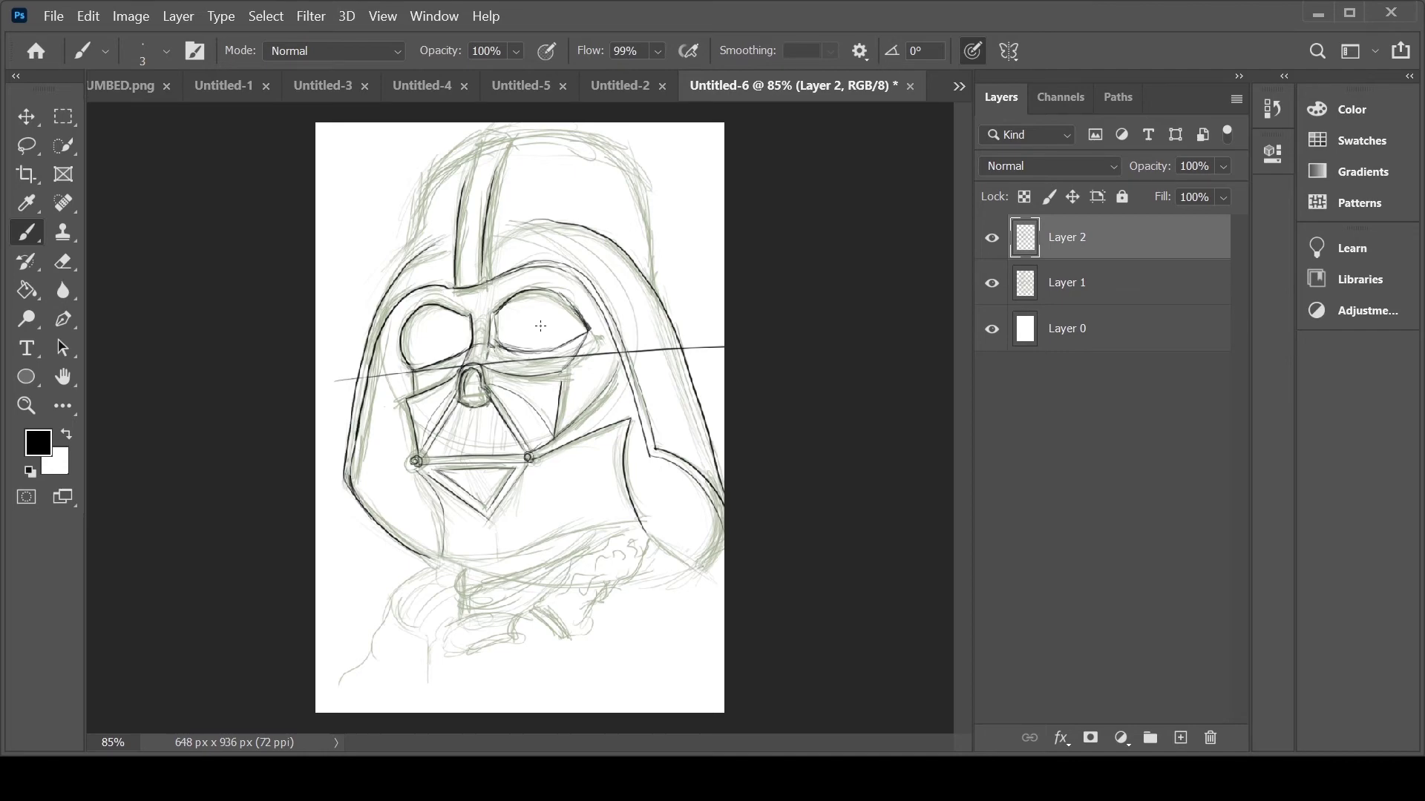
key(e)
key(b)
Ink the bottom edge of the jaw from the right collar corner to the lower left corner of the helmet
drag(443, 545, 436, 564)
drag(662, 521, 423, 559)
key(e)
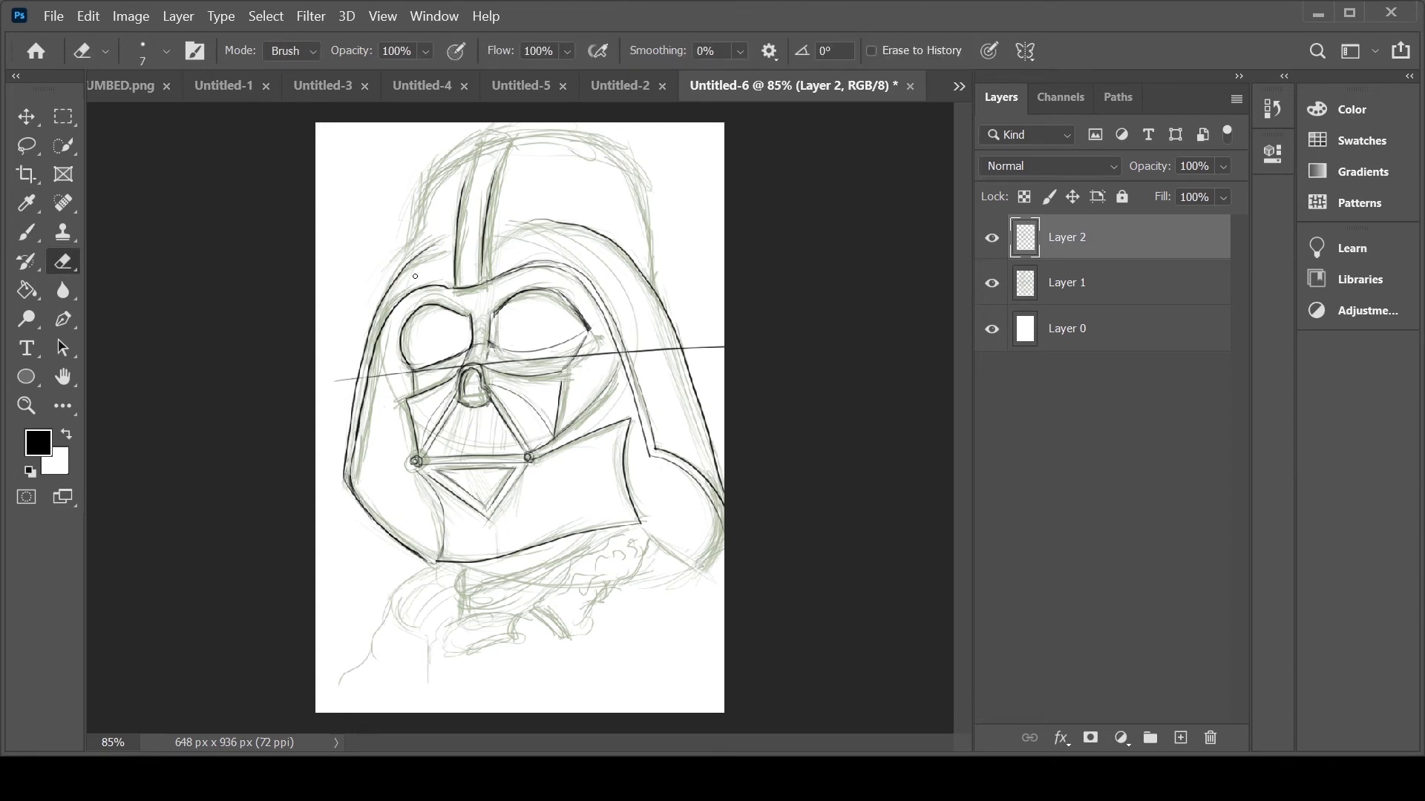
key(b)
key(ctrl+z)
key(ctrl+z)
Extend the two center crest lines up to the top of the dome and close the crest's upper end
mouse_move(461, 201)
mouse_down()
mouse_move(481, 150)
mouse_move(512, 139)
mouse_up()
drag(486, 206, 519, 128)
key(e)
key(b)
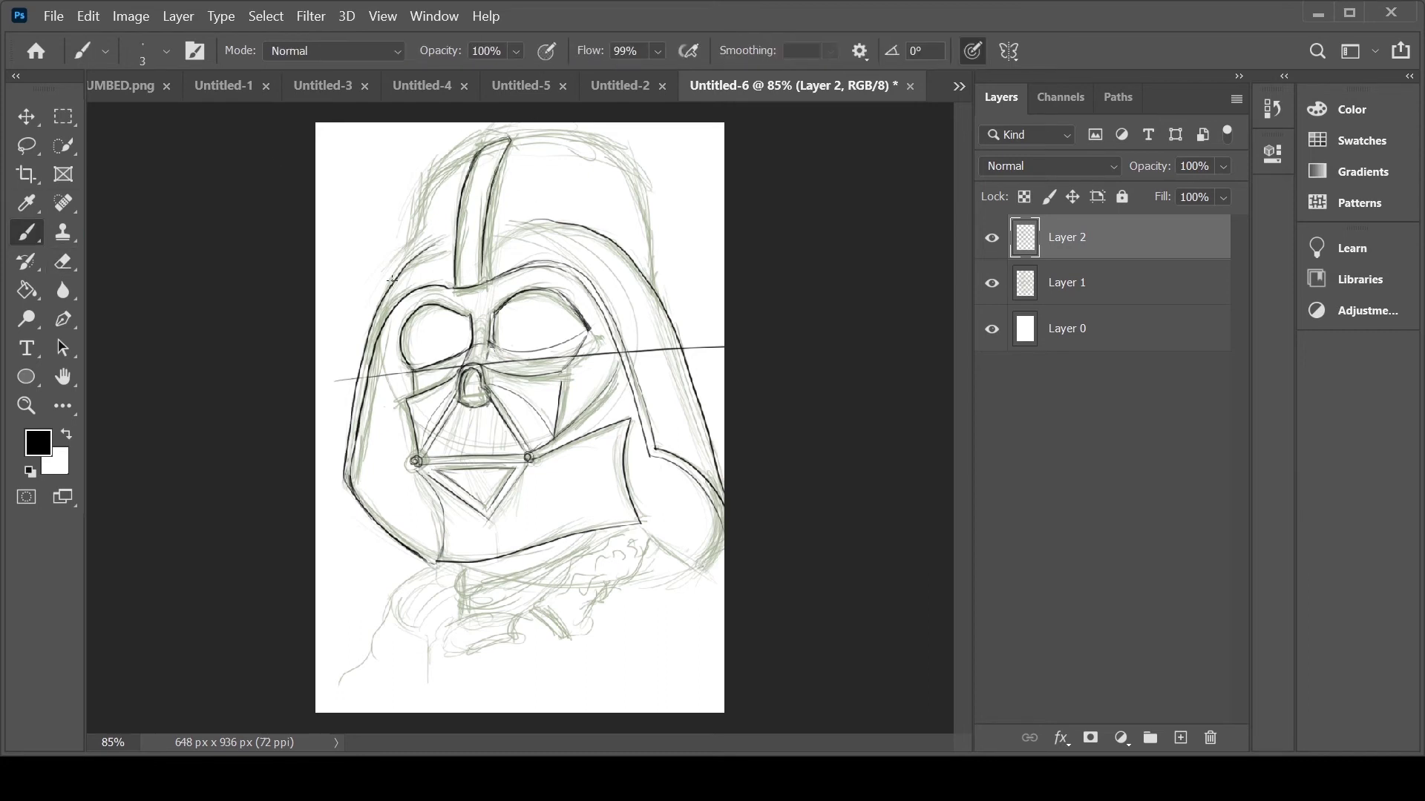
Ink the dome's outline, hide Layer 1 and erase the excess where the dome's left side meets the brim
mouse_move(597, 165)
mouse_down()
mouse_move(509, 141)
mouse_move(658, 281)
mouse_up()
key(ctrl+z)
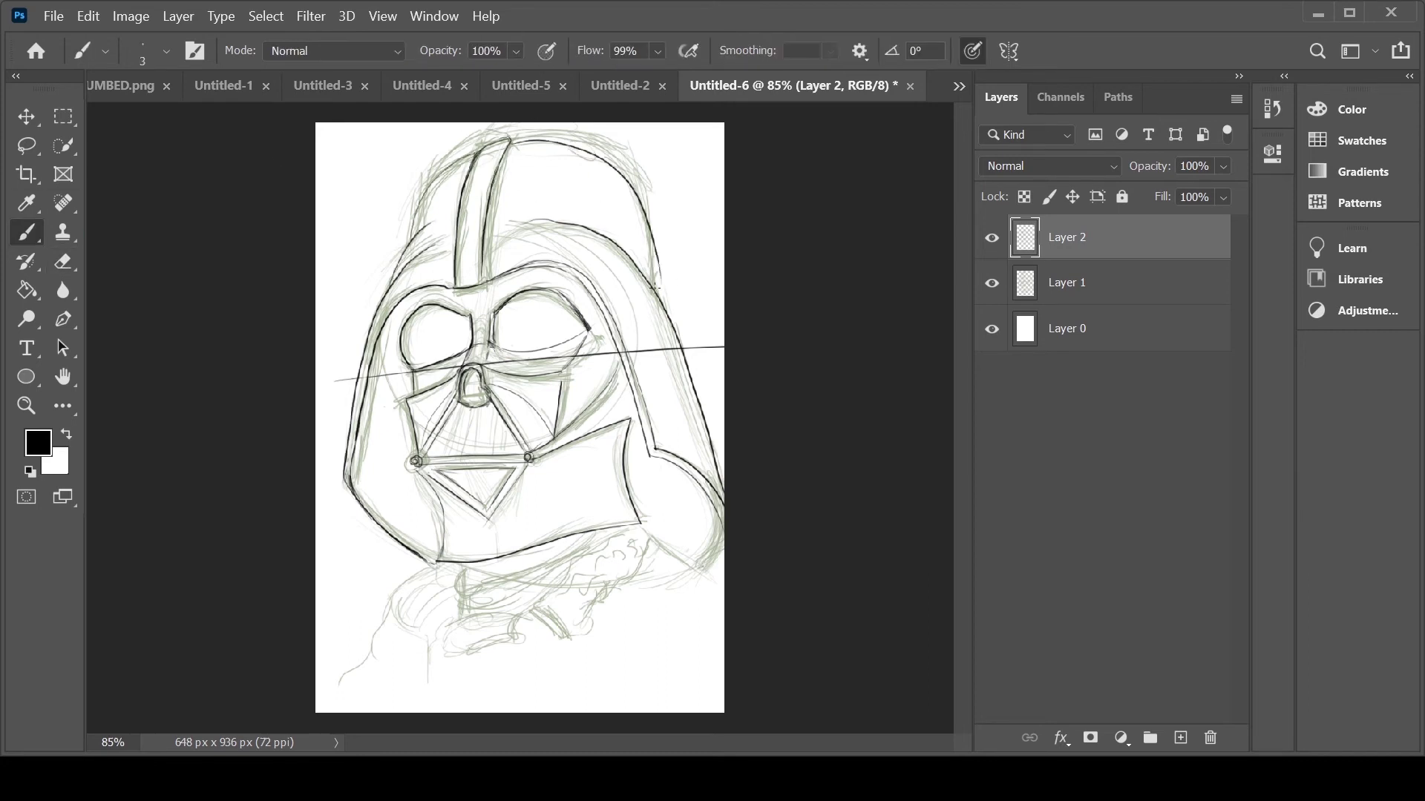
key(ctrl+z)
drag(510, 141, 658, 292)
click(991, 283)
key(e)
drag(429, 225, 408, 252)
key(b)
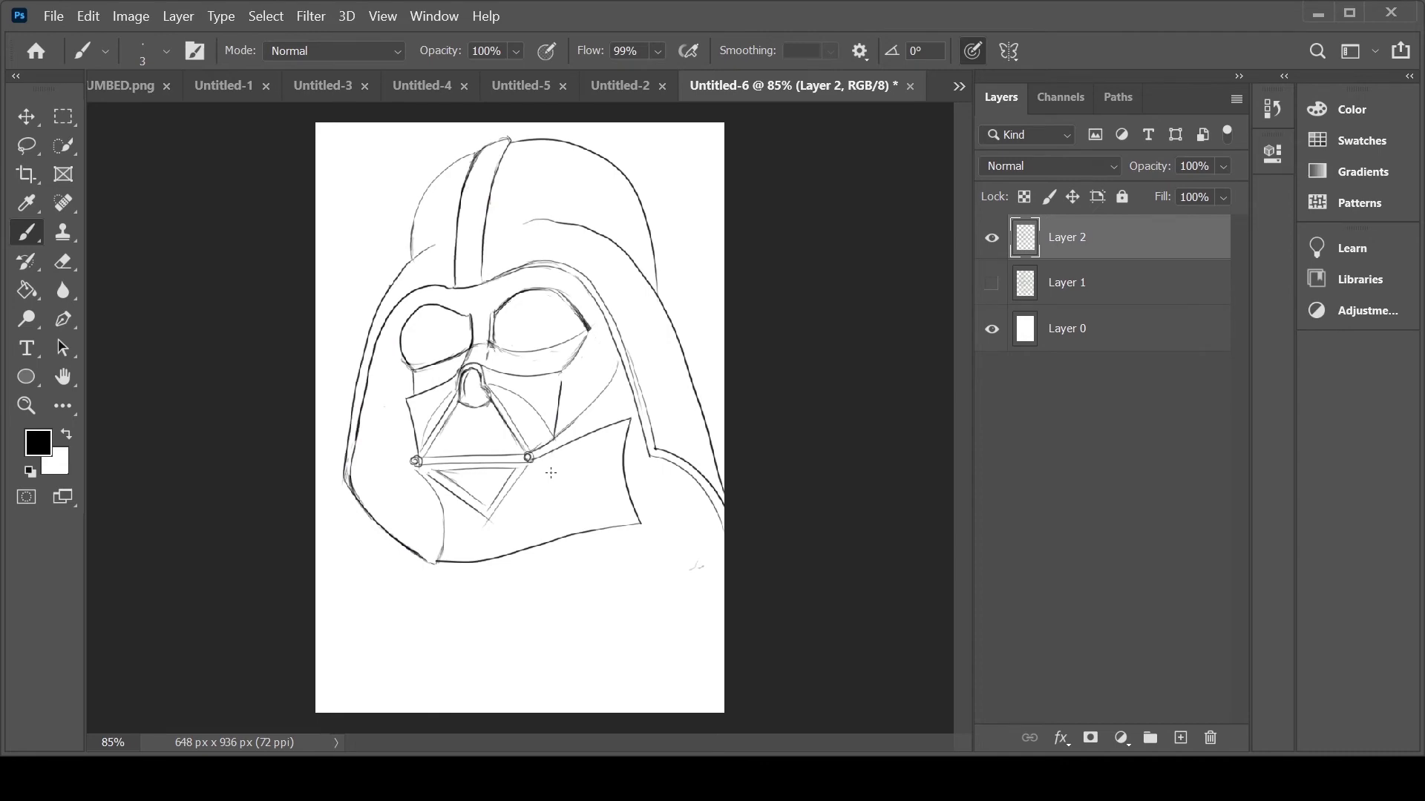
Show Layer 1 again and fill the triangular chin vent with fine crosshatching
click(992, 283)
drag(474, 472, 465, 488)
drag(502, 468, 478, 501)
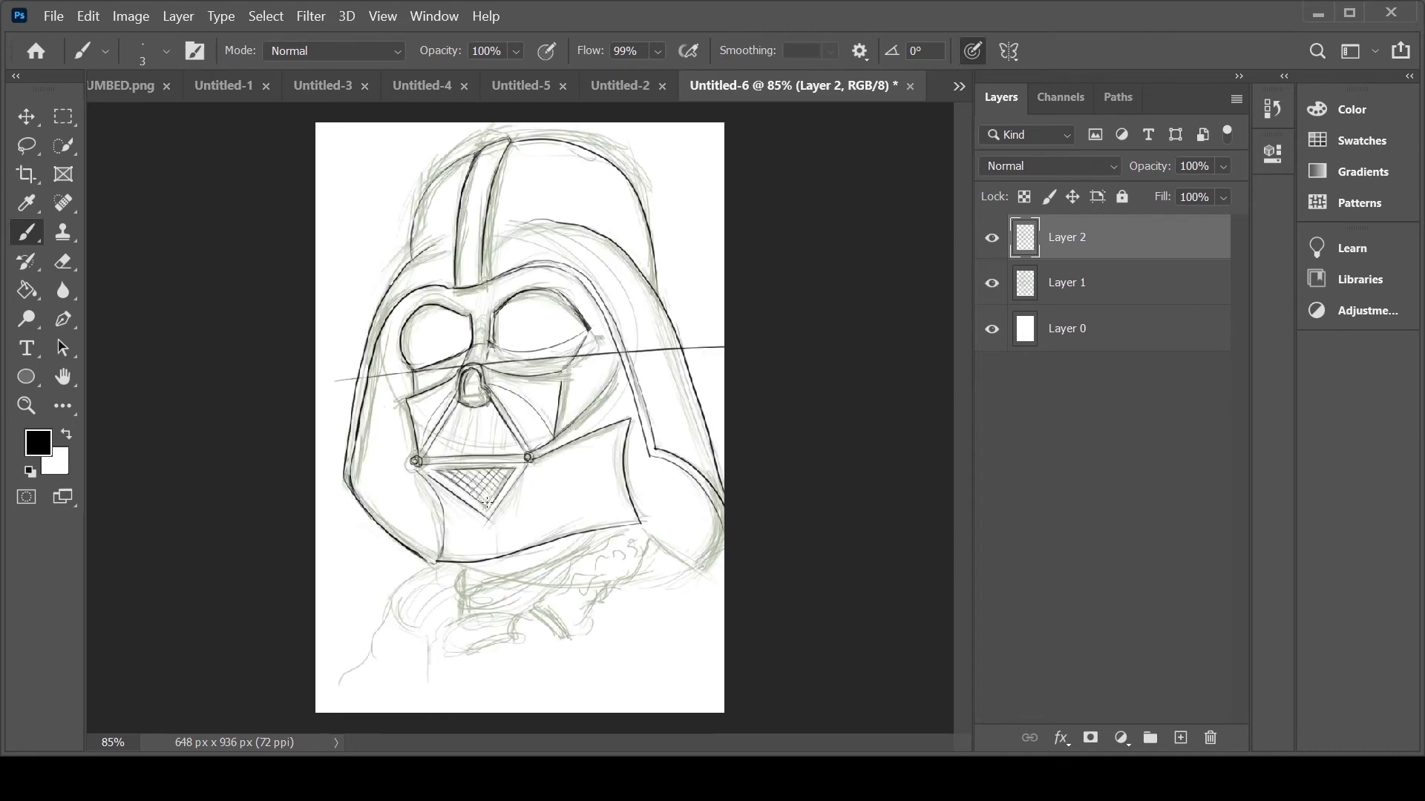
key(e)
key(ctrl+plus)
key(ctrl+plus)
key(ctrl+plus)
key(ctrl+plus)
key(ctrl+minus)
key(ctrl+minus)
key(ctrl+minus)
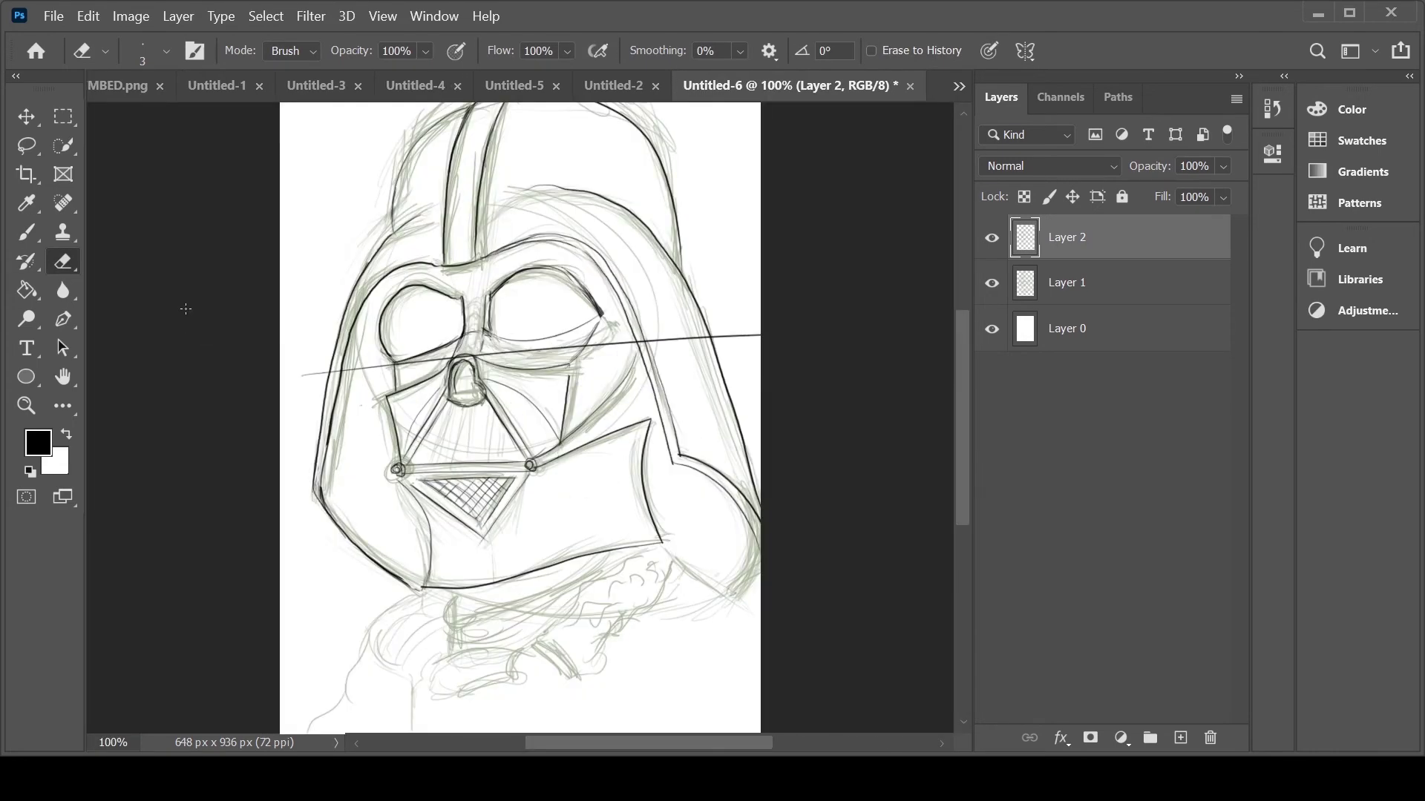
Ink the slanted strap below the jaw's right corner and the adjoining shoulder line, erasing the strap end's overrun
scroll(541, 323, down, 3)
key(b)
drag(520, 503, 603, 594)
drag(523, 529, 666, 420)
drag(545, 560, 656, 475)
drag(665, 422, 652, 479)
key(e)
drag(656, 415, 847, 549)
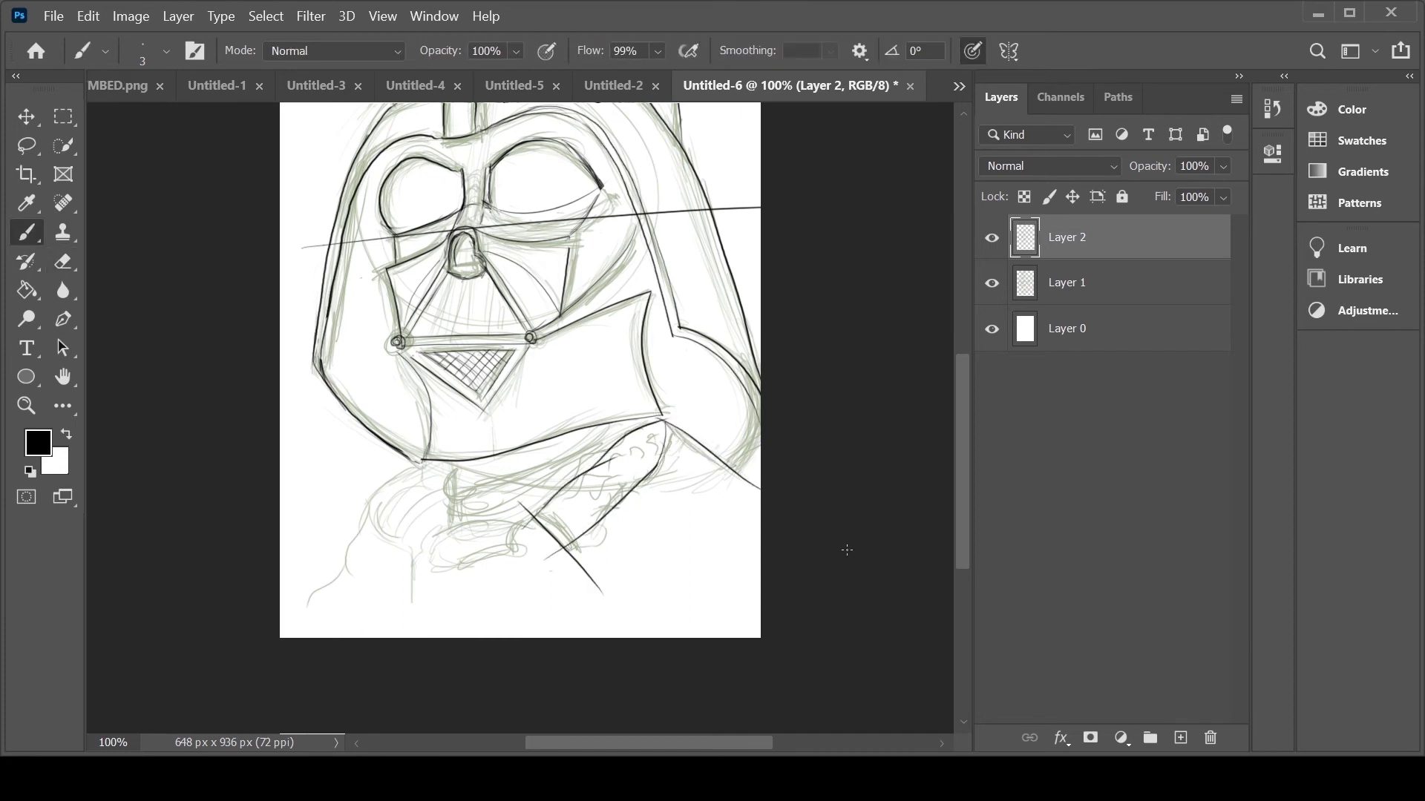
key(e)
drag(600, 592, 518, 503)
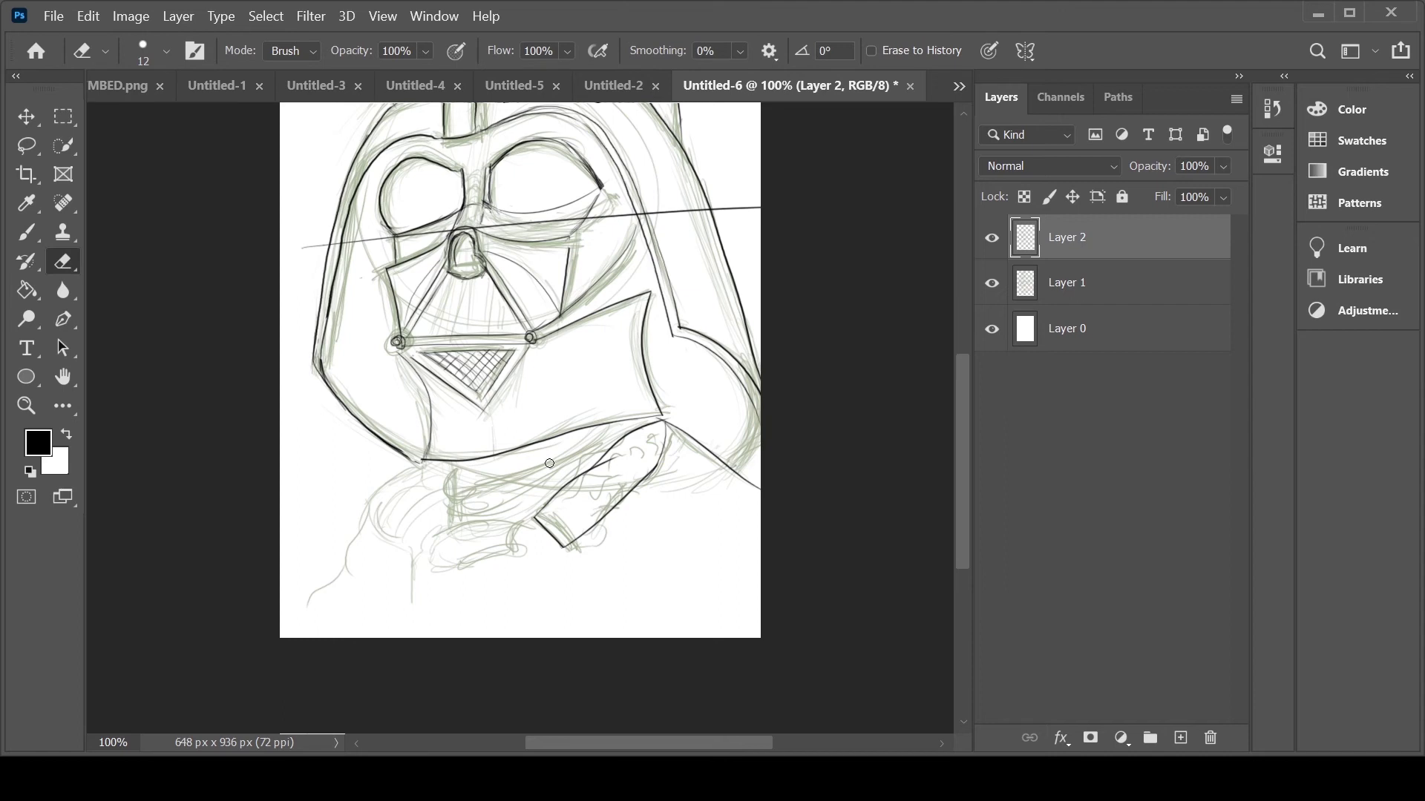
Ink the rounded left shoulder edge below the jaw with its vertical fold and the cloak line beside it
key(b)
drag(425, 463, 376, 508)
mouse_move(377, 507)
mouse_down()
mouse_move(412, 555)
mouse_move(414, 647)
mouse_up()
key(e)
drag(414, 613, 413, 642)
key(b)
mouse_move(375, 509)
mouse_down()
mouse_move(361, 571)
mouse_move(359, 547)
mouse_up()
key(ctrl+z)
key(ctrl+z)
mouse_move(350, 547)
mouse_down()
mouse_move(389, 562)
mouse_move(326, 587)
mouse_up()
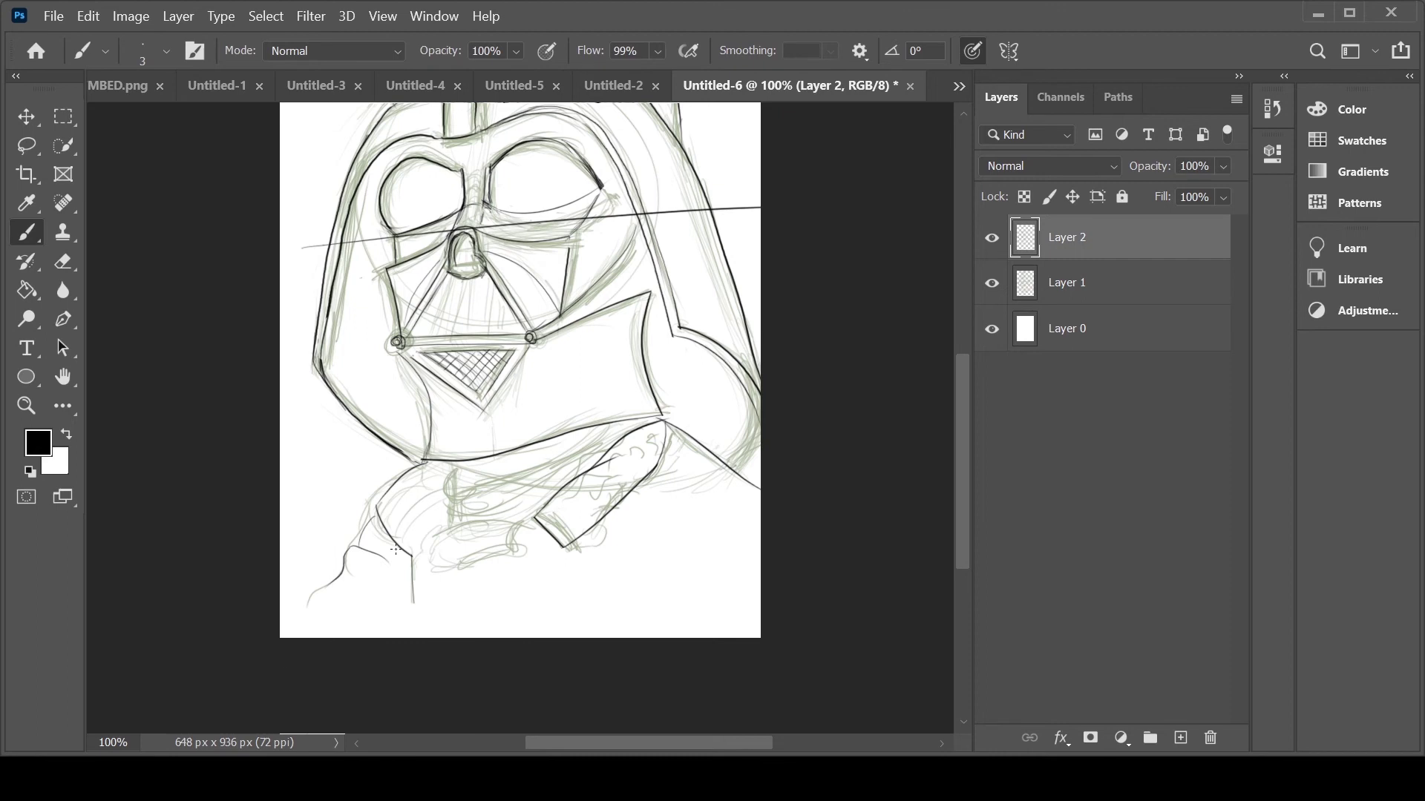
key(ctrl+z)
Ink the crease lines beside the right cheek panel and try out the first vertical bars of the mouth grille
mouse_move(569, 317)
mouse_down()
mouse_move(667, 279)
mouse_move(635, 285)
mouse_up()
drag(578, 316, 636, 259)
drag(447, 296, 425, 336)
drag(444, 310, 433, 335)
drag(452, 304, 446, 334)
key(ctrl+z)
key(ctrl+z)
mouse_move(469, 290)
mouse_down()
mouse_move(484, 251)
mouse_move(457, 333)
mouse_move(472, 335)
mouse_move(502, 332)
mouse_up()
key(ctrl+z)
key(ctrl+z)
Ink the vertical bars across the mouth grille and reduce the eraser size to 3 to clean them up
mouse_move(480, 322)
mouse_down()
mouse_move(486, 339)
mouse_move(434, 335)
mouse_up()
drag(443, 303, 434, 334)
key(e)
key(b)
key(ctrl+z)
key(e)
key(b)
key(e)
key(b)
mouse_move(458, 289)
mouse_down()
mouse_move(454, 334)
mouse_move(484, 333)
mouse_up()
mouse_move(488, 304)
mouse_down()
mouse_move(491, 334)
mouse_move(511, 334)
mouse_up()
click(65, 260)
key(bracketleft)
key(bracketleft)
key(bracketleft)
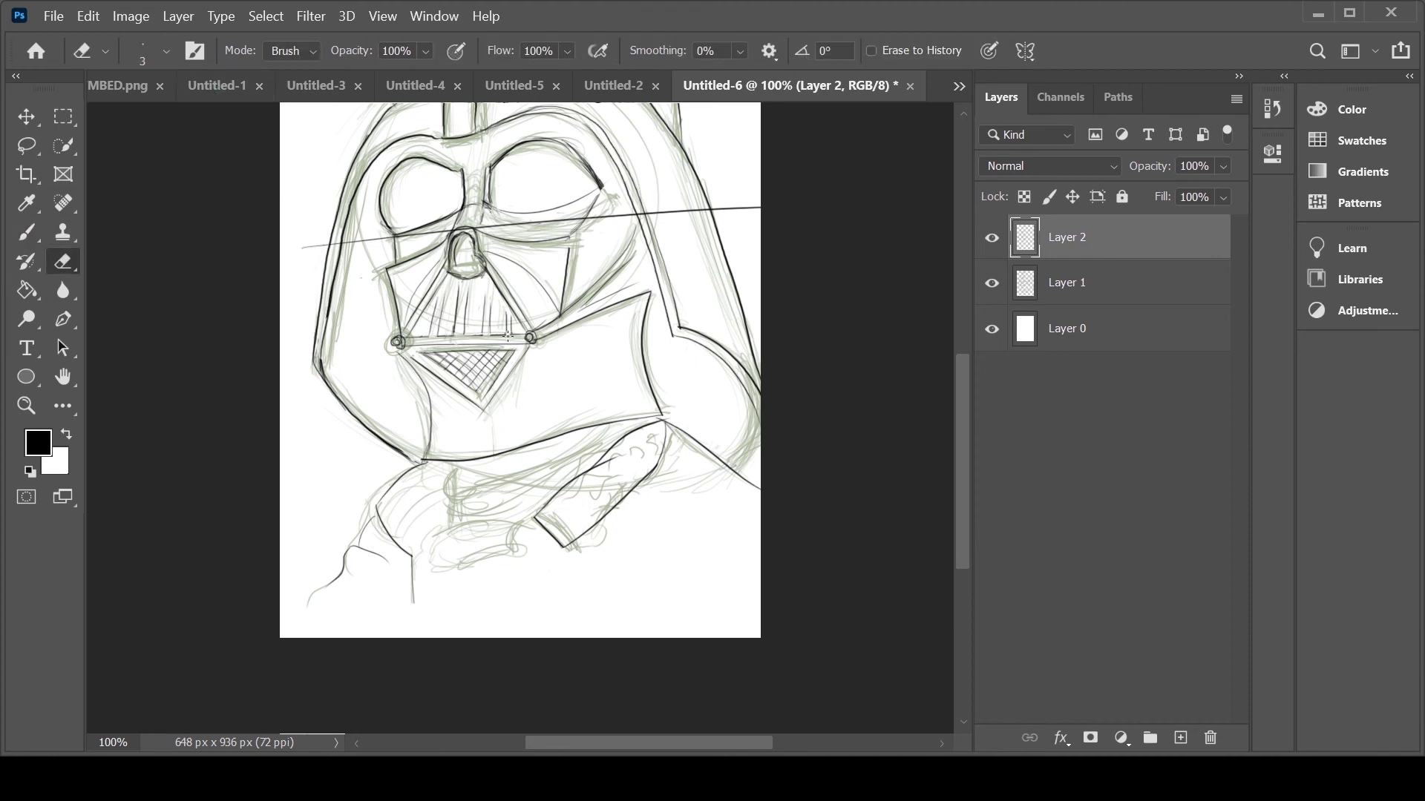
Ink the layered neck folds under the jaw, the cloak clasp below them and the pleats on the left shoulder
key(b)
mouse_move(450, 468)
mouse_down()
mouse_move(605, 438)
mouse_move(453, 501)
mouse_move(614, 459)
mouse_up()
mouse_move(455, 505)
mouse_down()
mouse_move(459, 529)
mouse_move(549, 505)
mouse_up()
mouse_move(445, 539)
mouse_down()
mouse_move(509, 528)
mouse_move(515, 558)
mouse_up()
drag(433, 538, 434, 574)
drag(450, 570, 515, 558)
drag(421, 469, 401, 545)
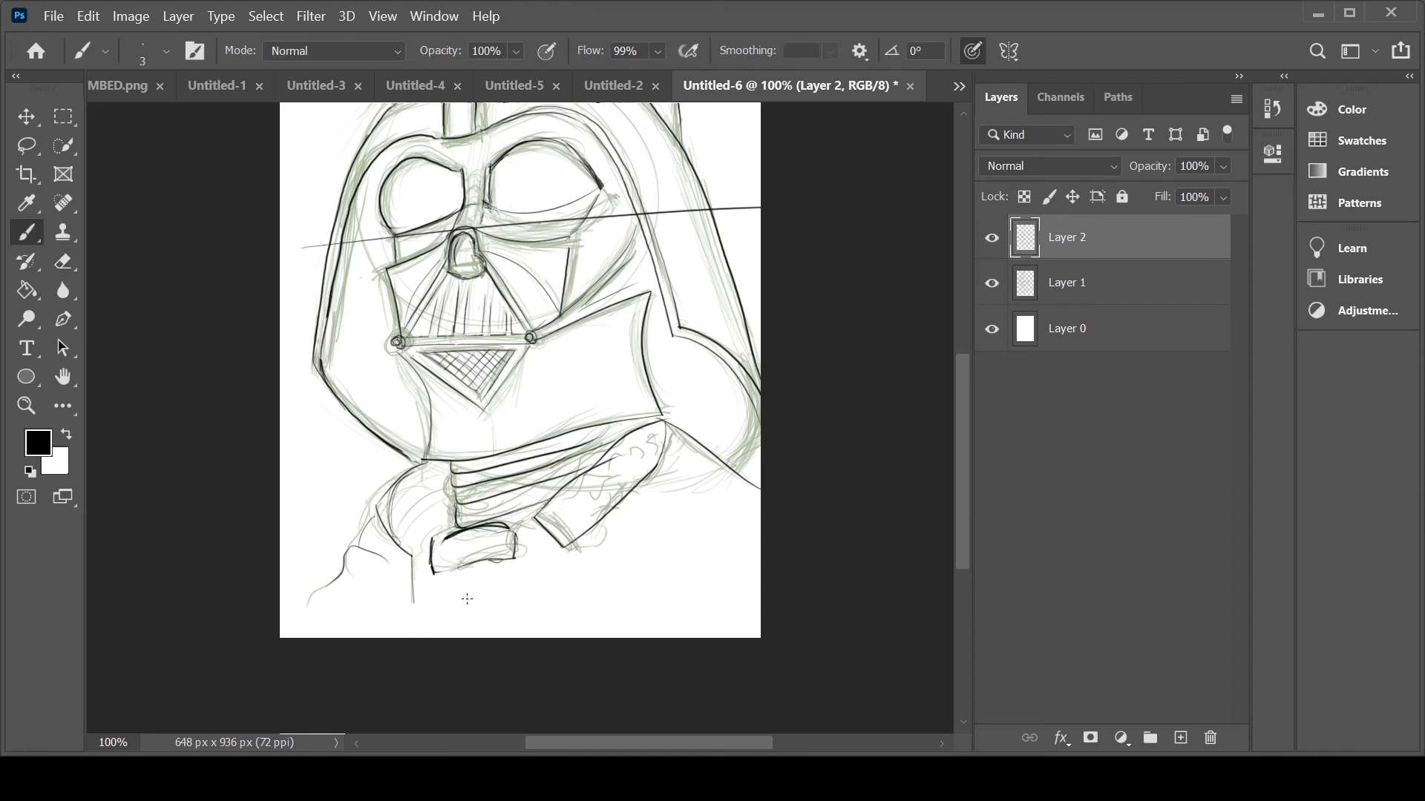
Hide Layer 1 and ink small curved ridges on the nose bridge between the eyes
click(991, 282)
click(992, 283)
click(991, 283)
key(ctrl+minus)
click(1030, 332)
key(ctrl+plus)
key(ctrl+plus)
drag(451, 186, 412, 184)
mouse_move(448, 202)
mouse_down()
mouse_move(416, 201)
mouse_move(414, 218)
mouse_up()
drag(445, 236, 422, 228)
Reduce the eraser to size 3 and clean up the lower ends of the mouth grille bars on Layer 2
key(alt+bracketright)
key(e)
key(alt+bracketleft)
key(alt+bracketright)
key(bracketleft)
key(bracketleft)
key(bracketleft)
key(bracketleft)
key(bracketleft)
key(bracketleft)
key(bracketleft)
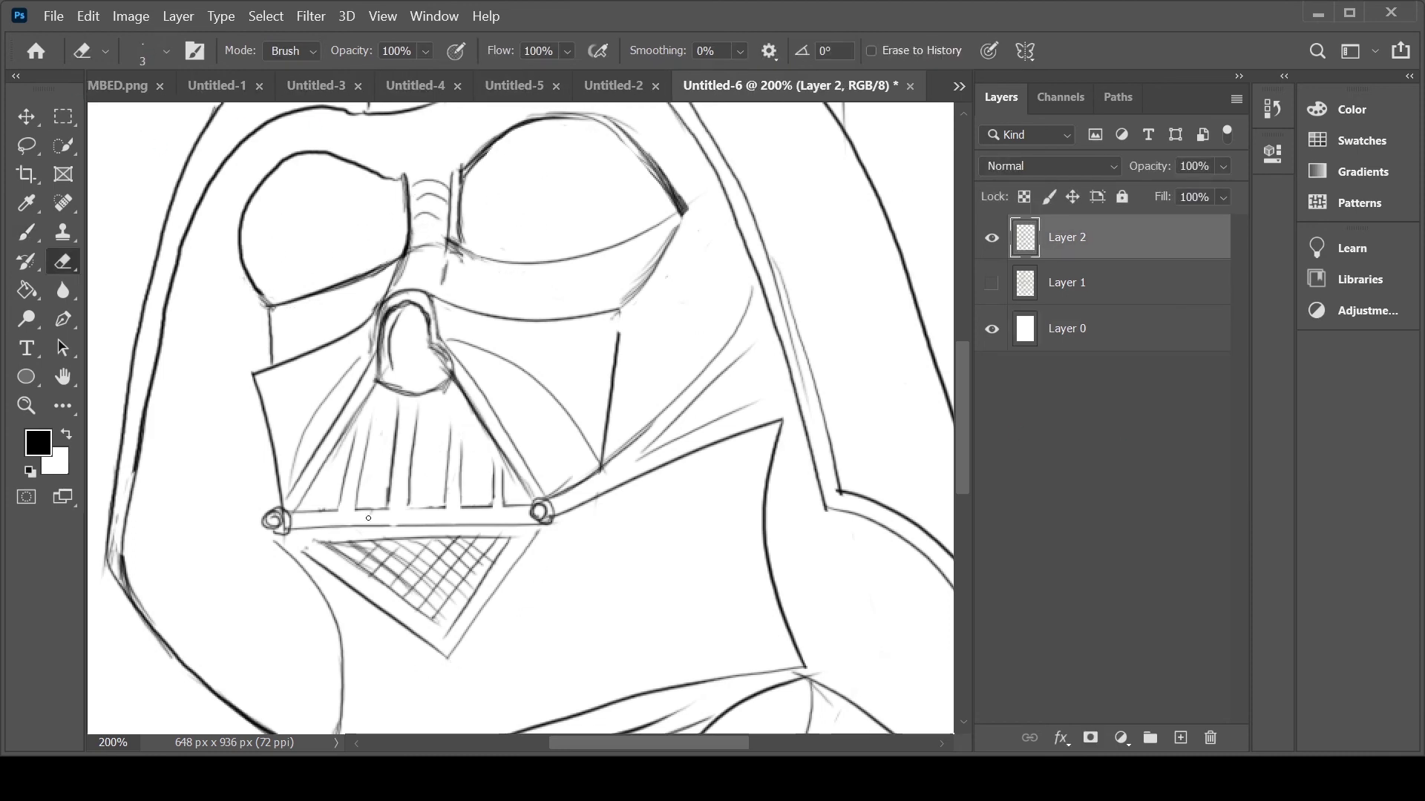
Make the Layer 1 sketch visible again under the line art and return to the Brush tool
key(ctrl+minus)
key(ctrl+minus)
key(ctrl+minus)
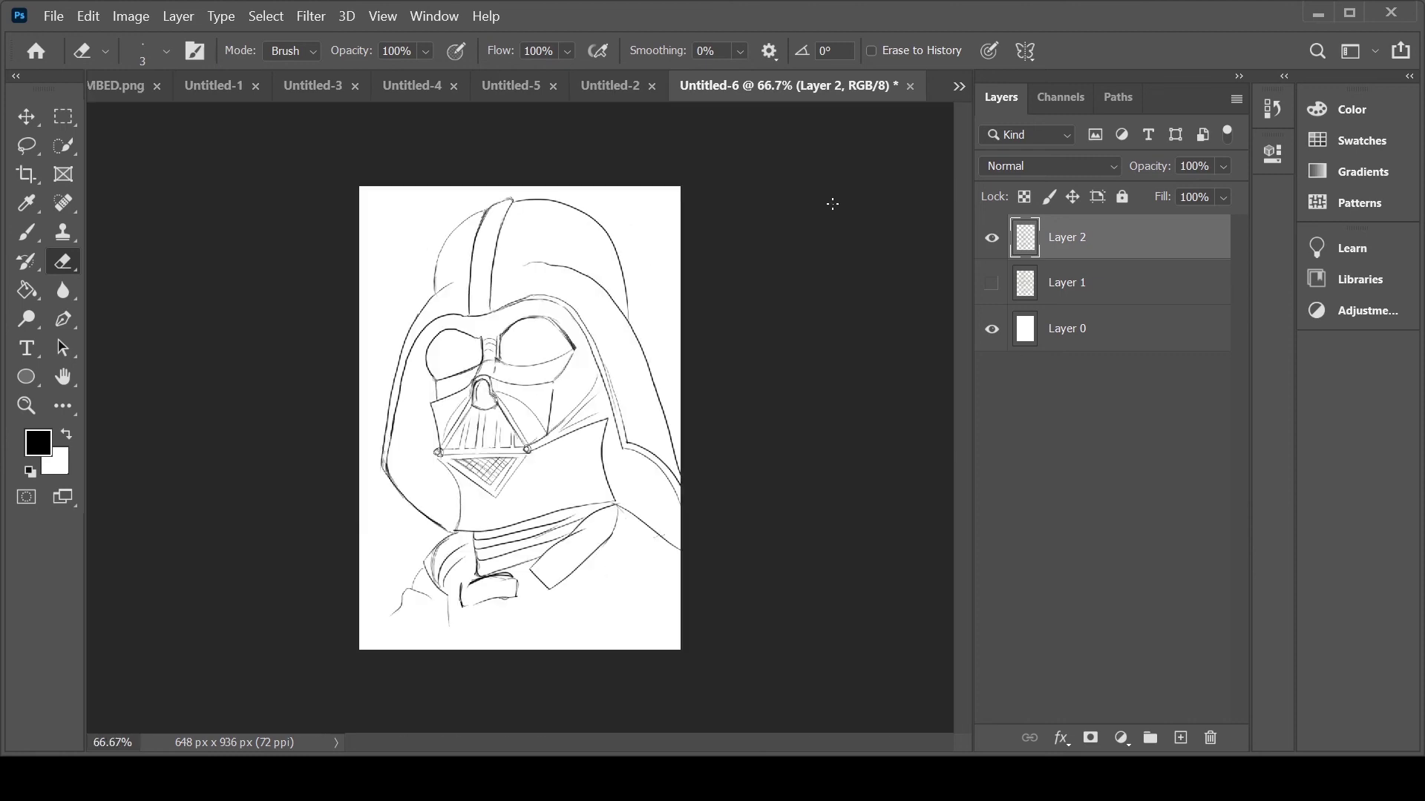
key(b)
click(991, 282)
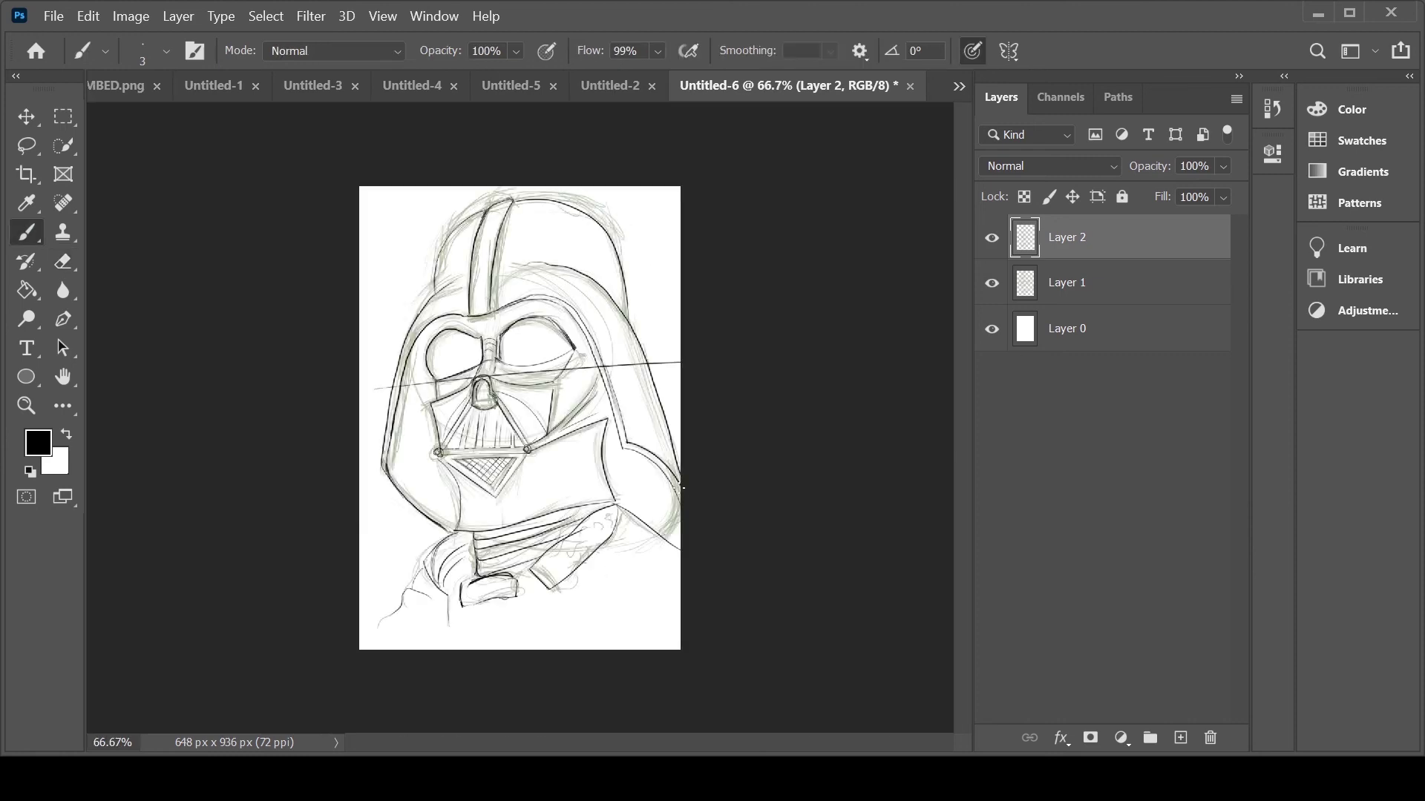
Hide the Layer 1 sketch and erase a small stray stroke from the helmet line art on Layer 2
click(992, 282)
key(e)
key(ctrl+plus)
key(ctrl+plus)
drag(811, 357, 776, 365)
key(ctrl+minus)
drag(964, 424, 965, 332)
Add a new empty layer and move it beneath the Layer 2 line art
click(1181, 738)
drag(1113, 237, 1111, 270)
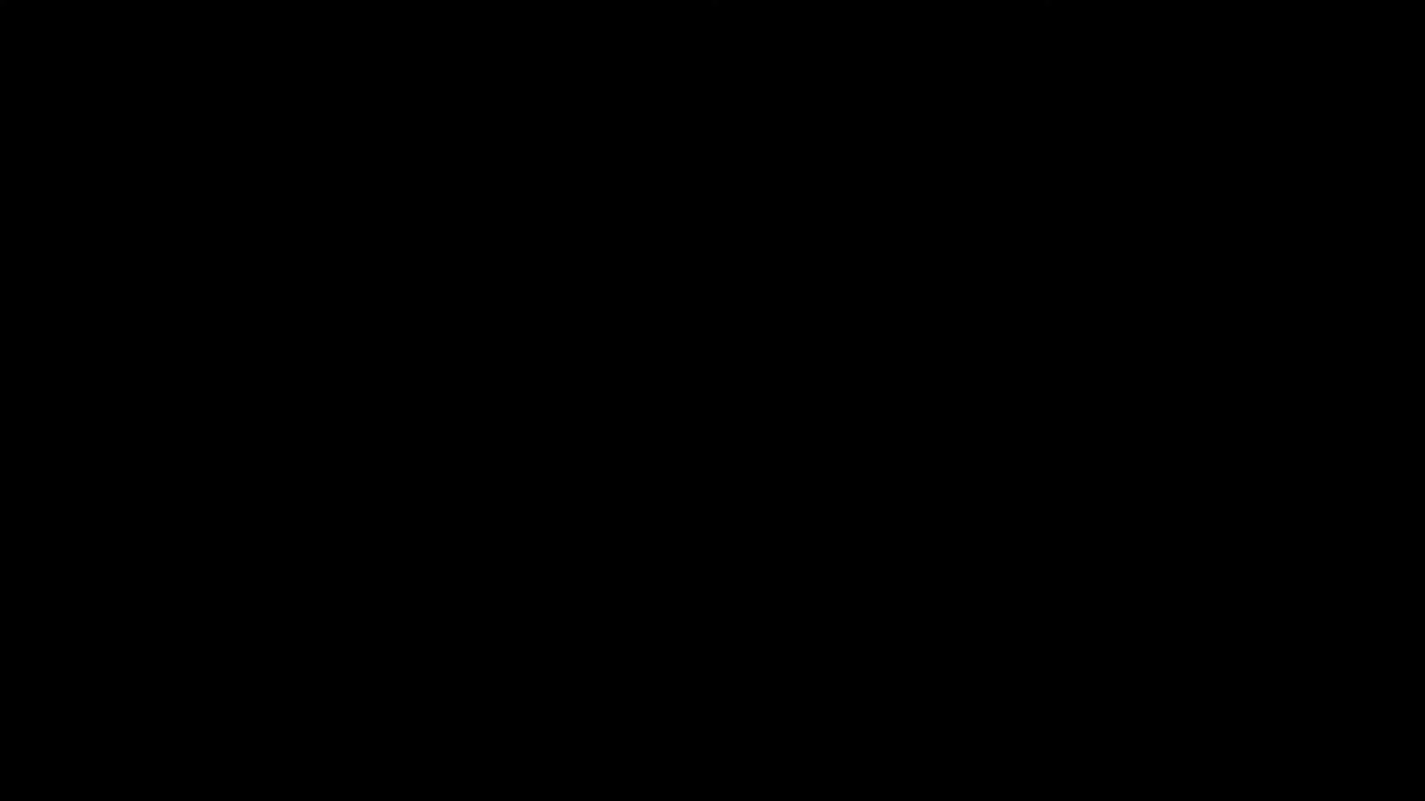